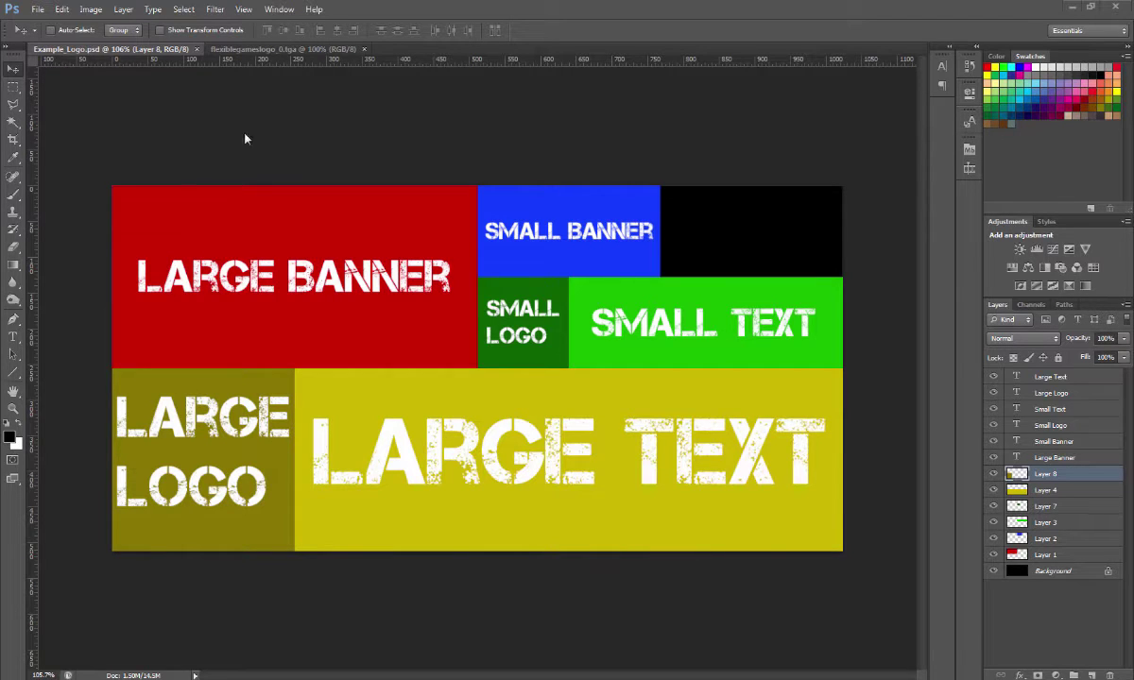
- Open the Window menu and close it again without choosing anything
left_click(275, 9)
left_click(268, 9)
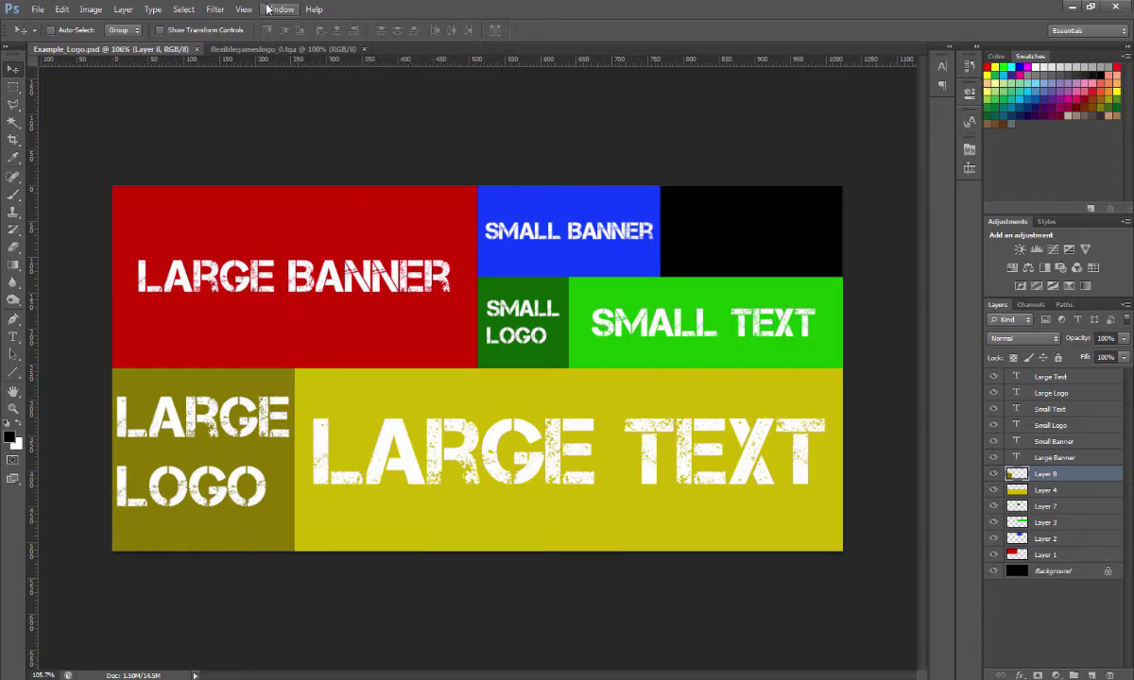
- Show the guides, then drag the horizontal guide through Small Logo onto the ruler to delete it
key("ctrl+semicolon")
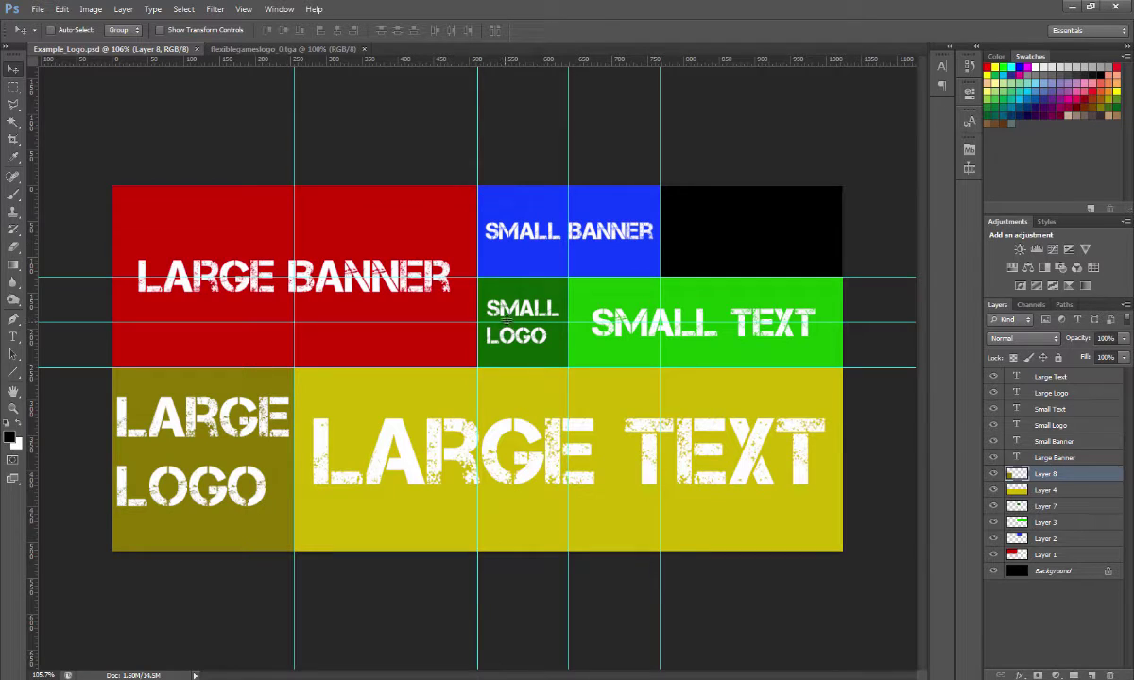
left_click_drag(508, 322, 529, 17)
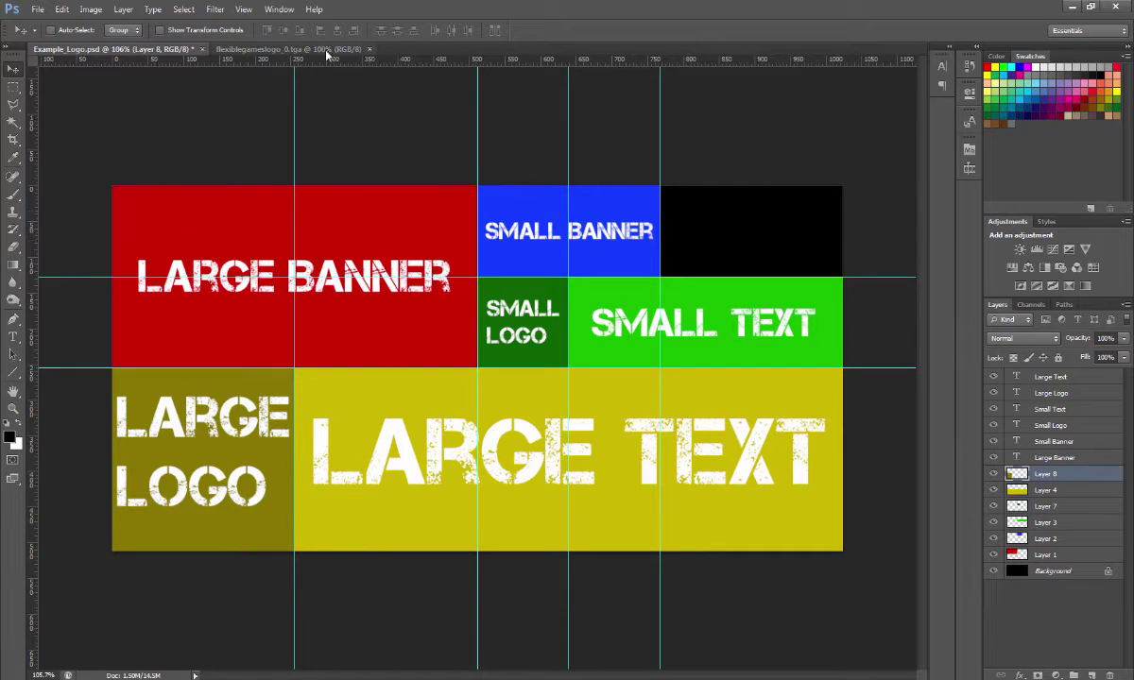
- Switch to the flexiblegameslogo_0.tga document to view the finished Flexible Games logos
left_click(295, 52)
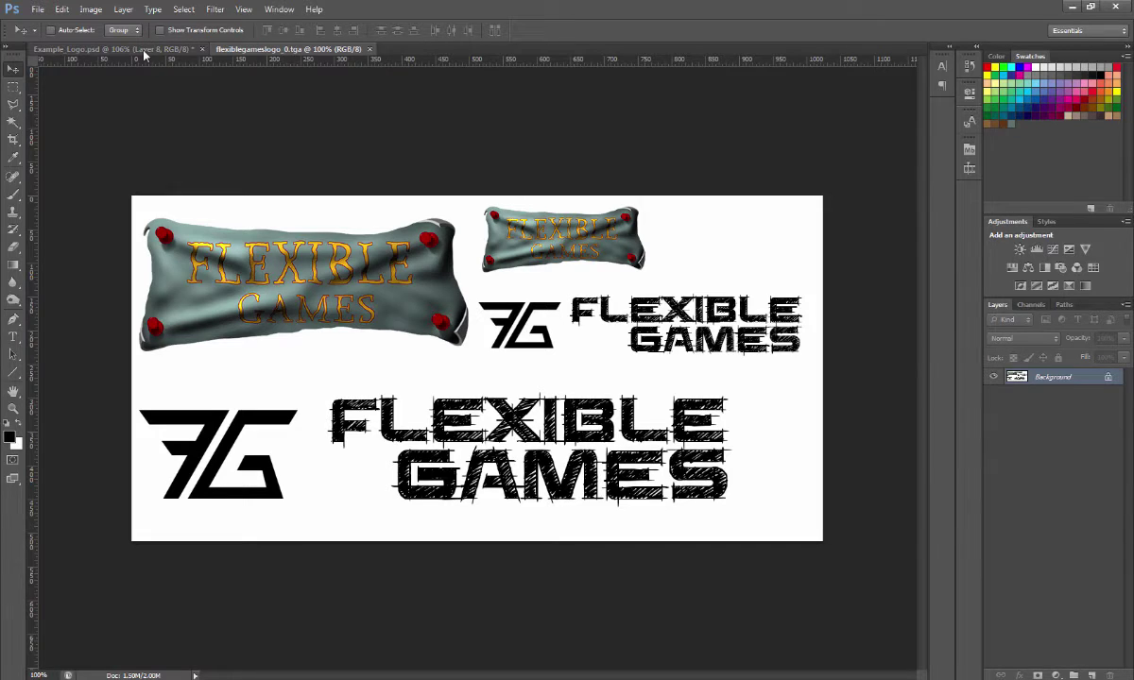
- Switch back to the Example_Logo.psd template document
left_click(114, 48)
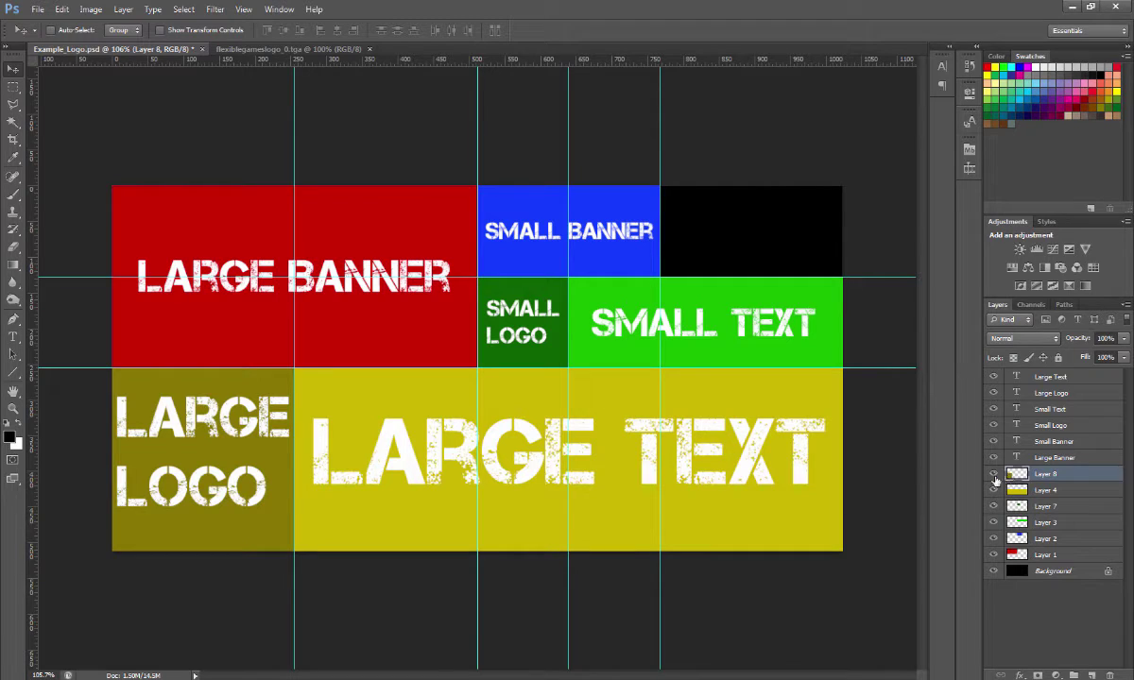
- Hide Layers 8, 4, 7, 3, 2 and 1, then zoom and toggle the black background to inspect text edges
left_click_drag(994, 479, 993, 556)
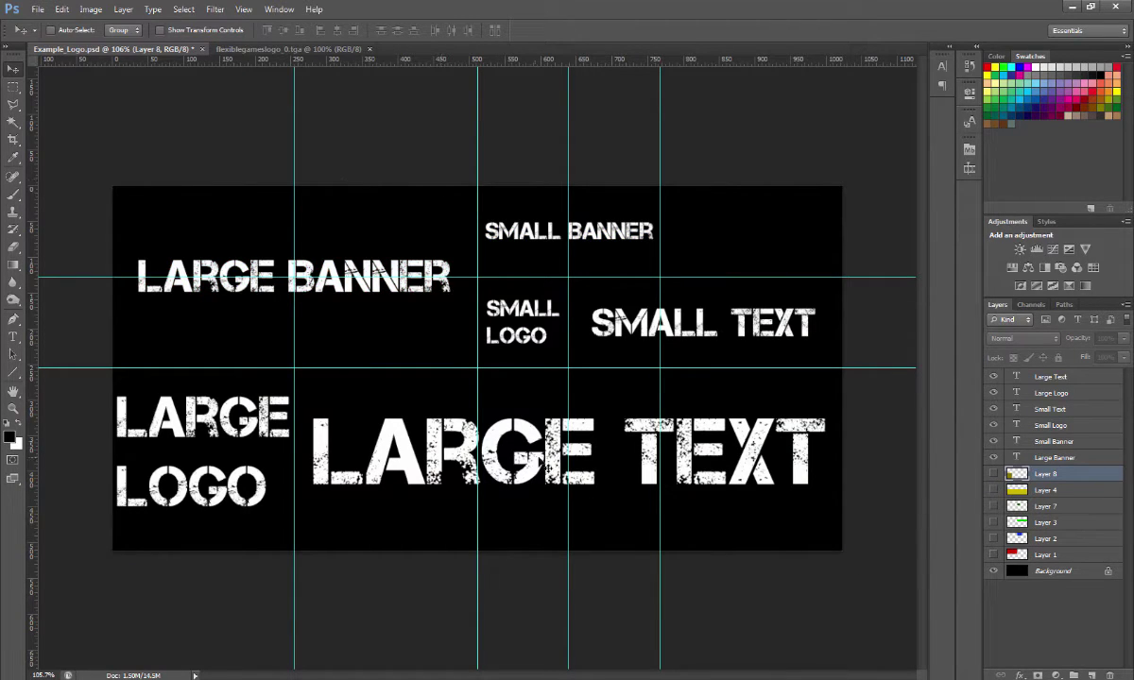
left_click_drag(489, 405, 739, 471)
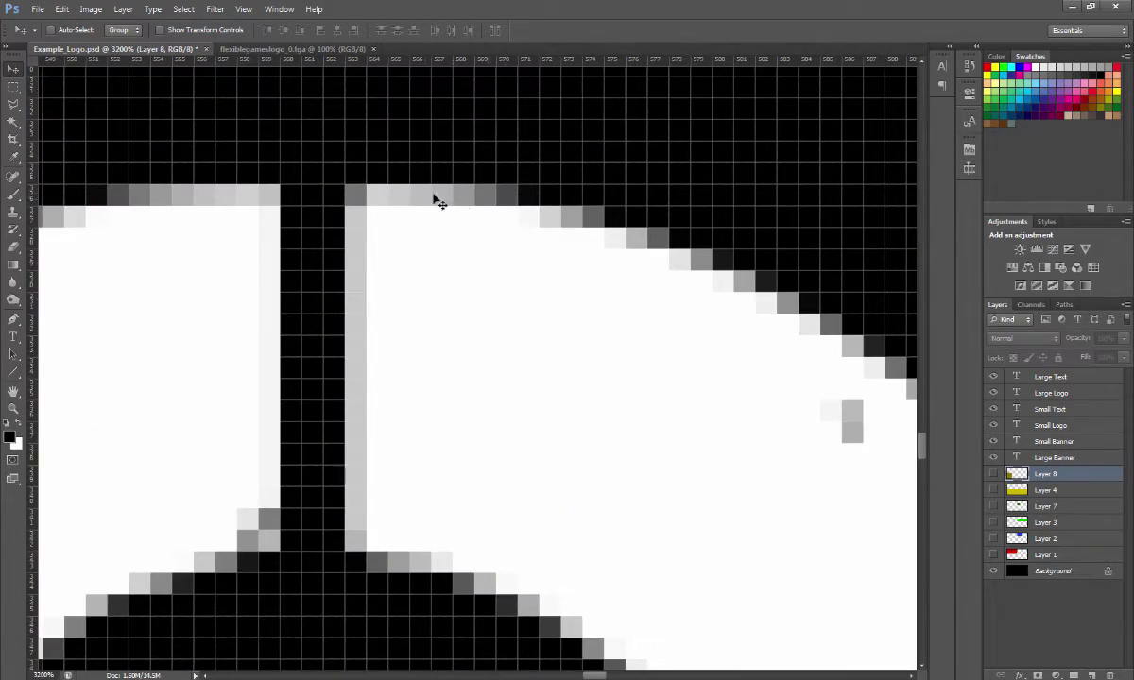
left_click(992, 571)
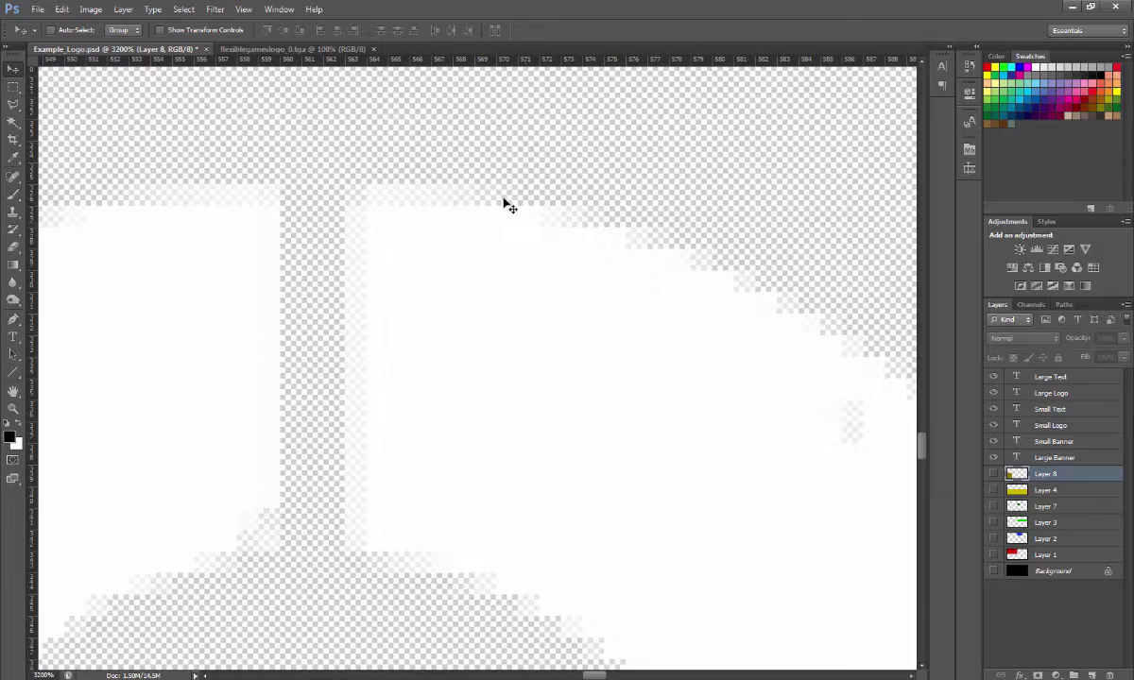
left_click(992, 571)
left_click_drag(605, 269, 530, 239)
left_click_drag(423, 340, 496, 378)
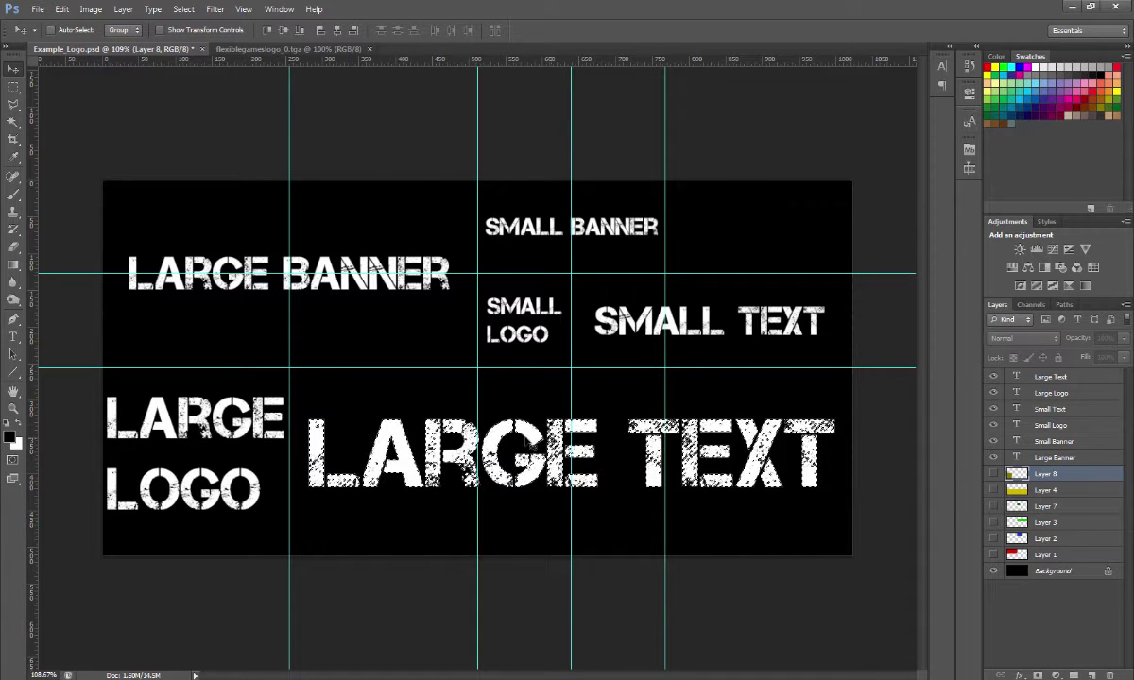
- Select the Large Logo text layer and add a new Alpha 1 channel in Channels
left_click(1018, 393)
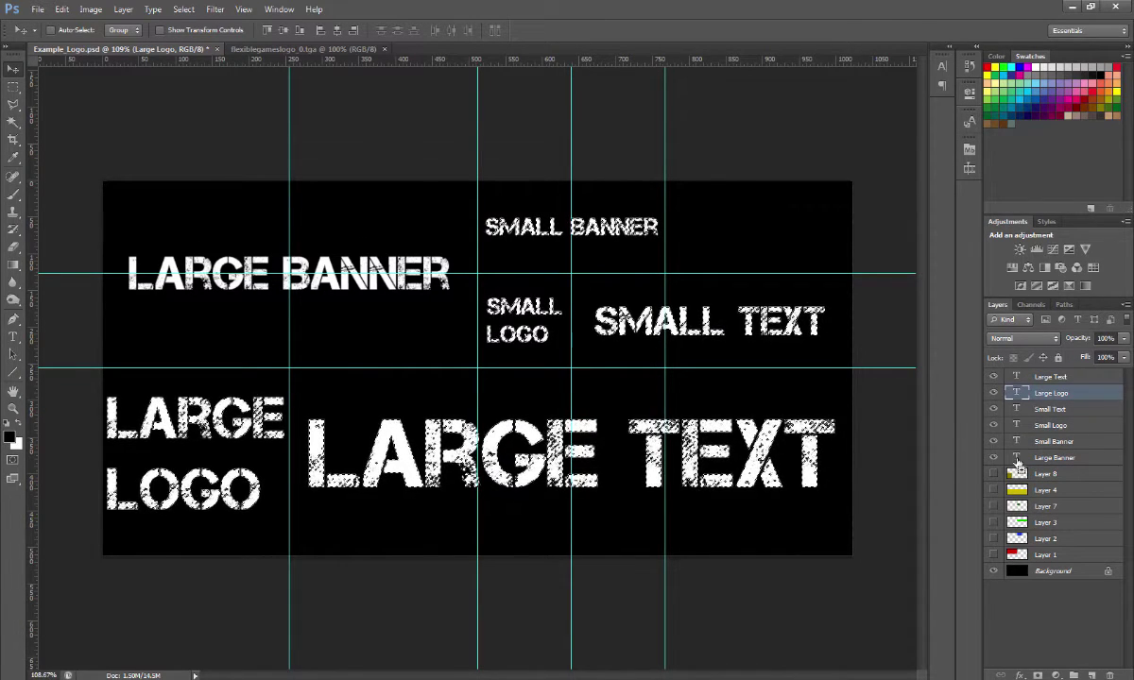
left_click_drag(476, 435, 599, 356)
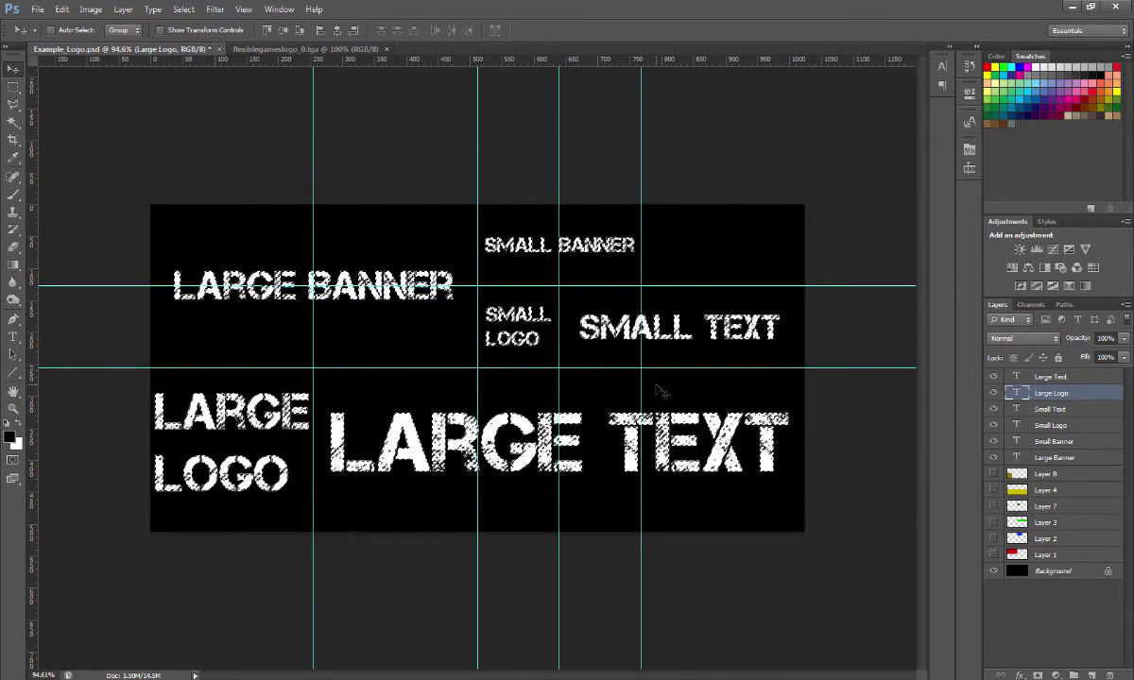
left_click(1032, 305)
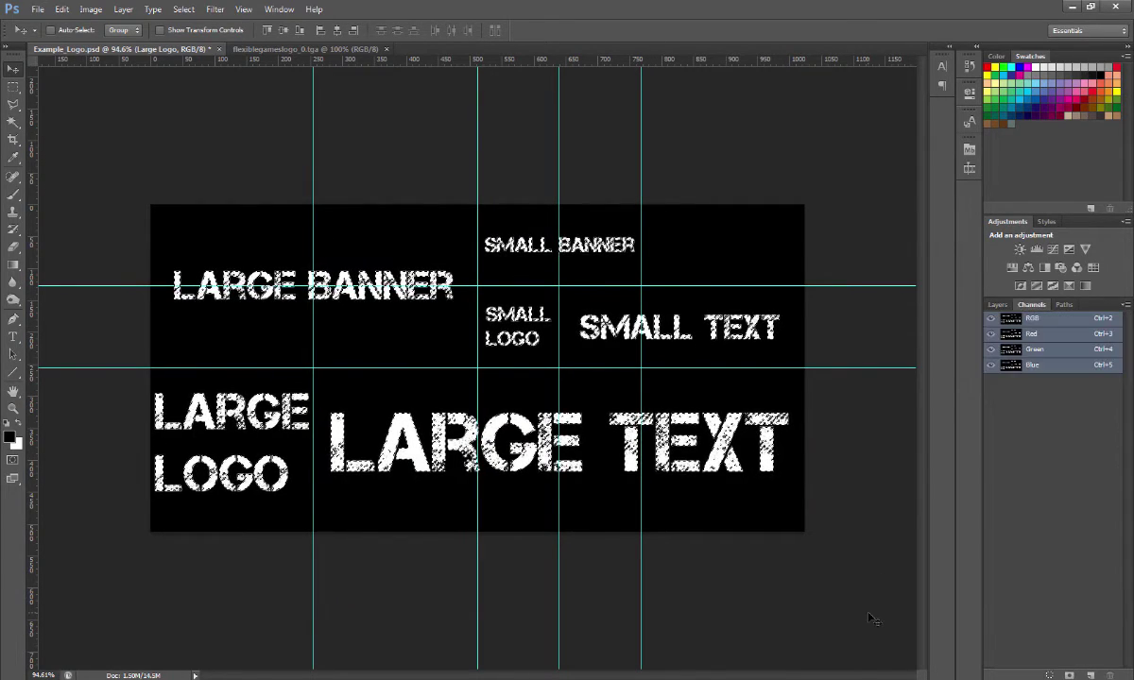
left_click(1090, 676)
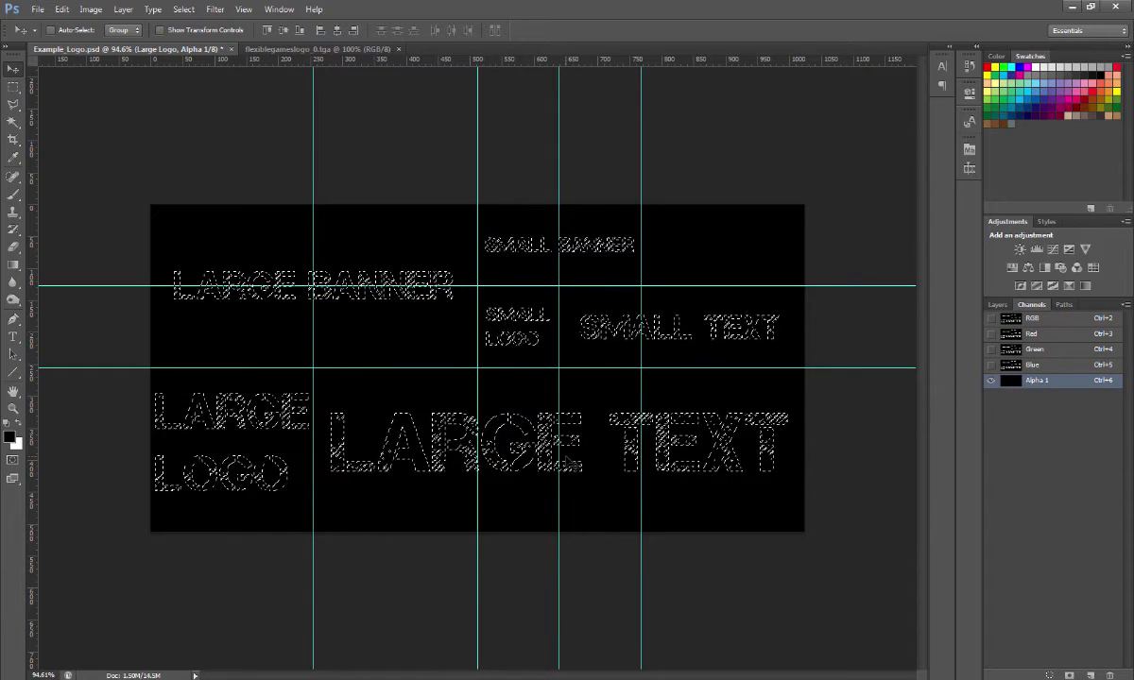
- Fill the text selection with white in Alpha 1, deselect, and save the template
key("x")
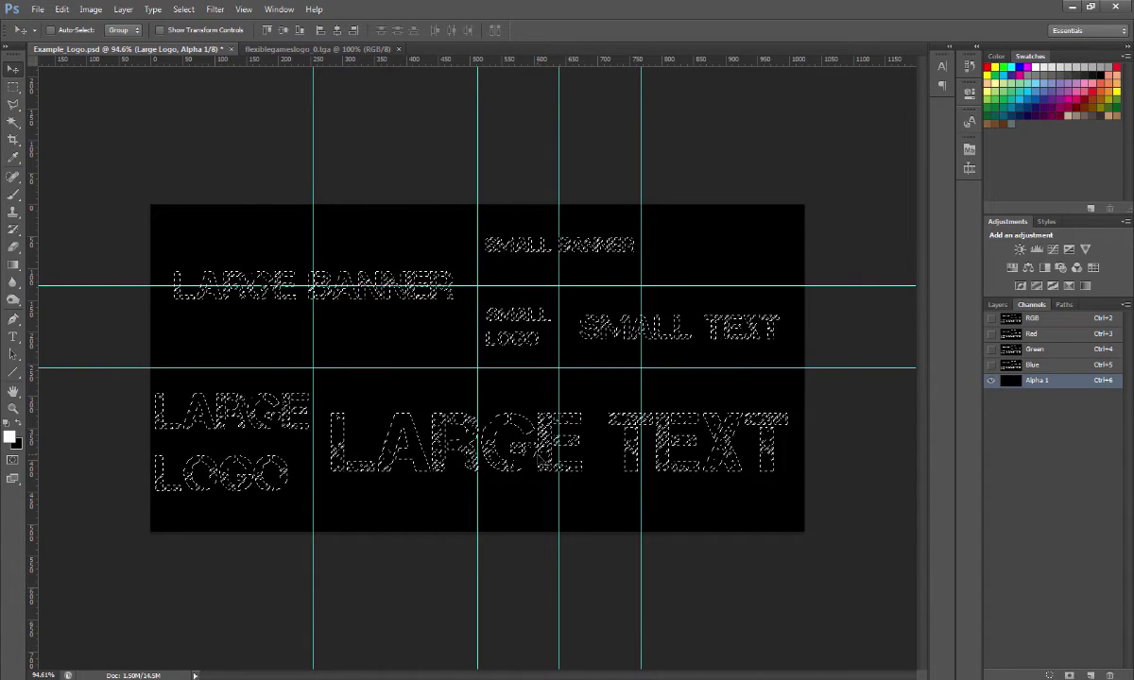
key("alt+BackSpace")
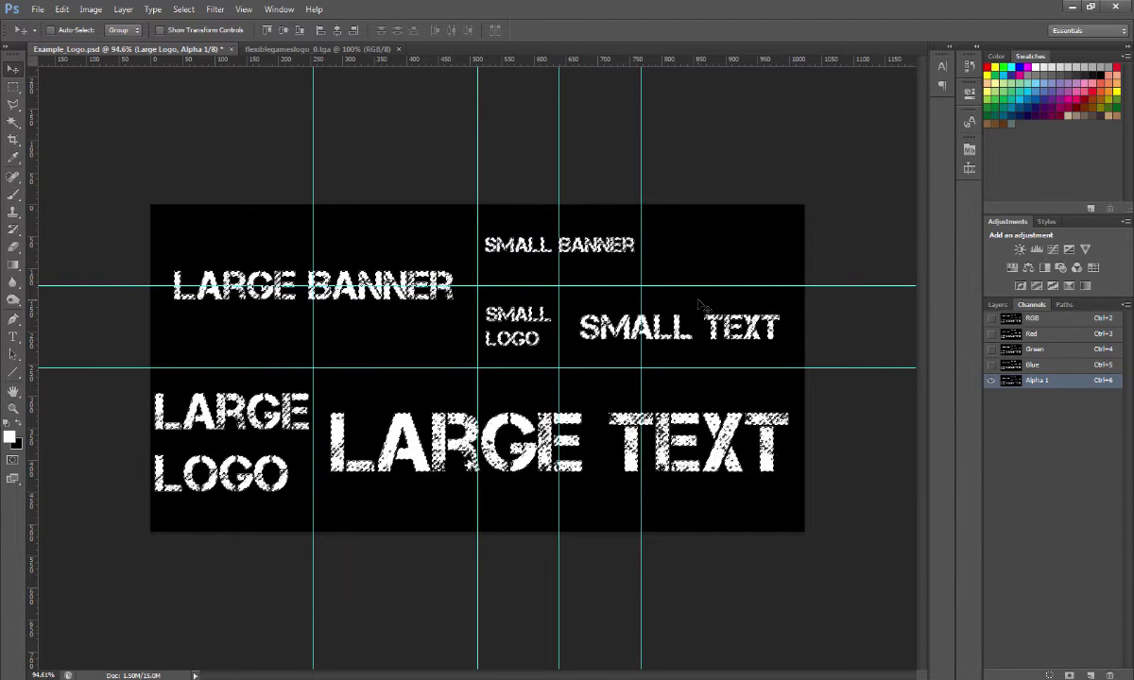
key("ctrl+d")
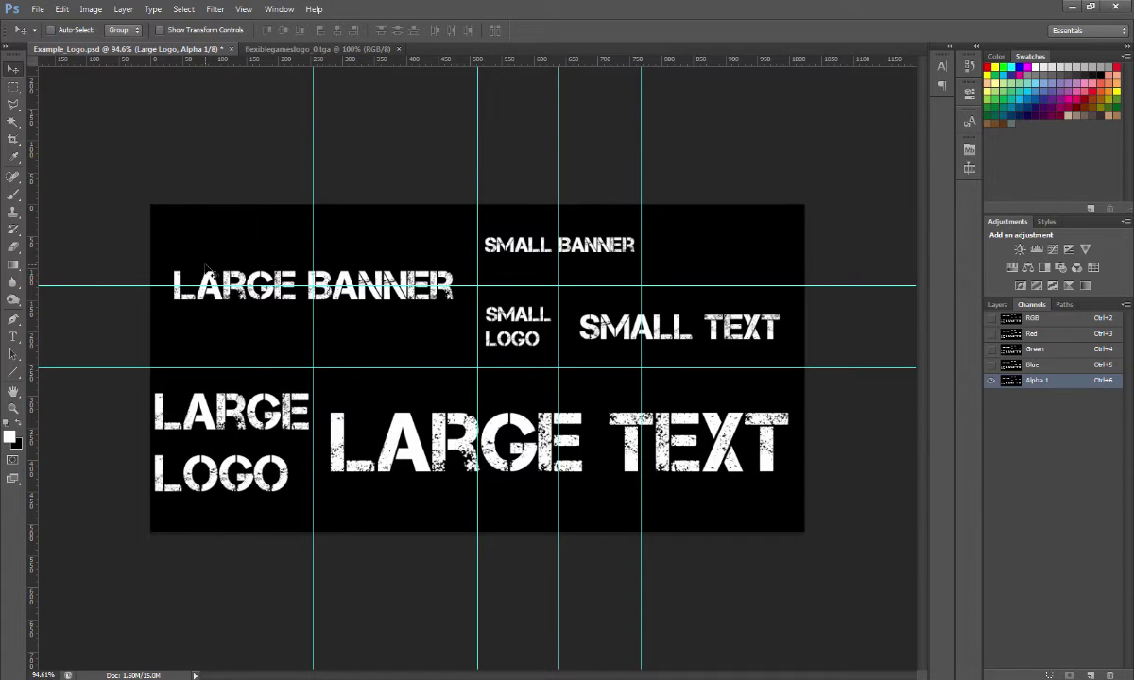
key("ctrl+s")
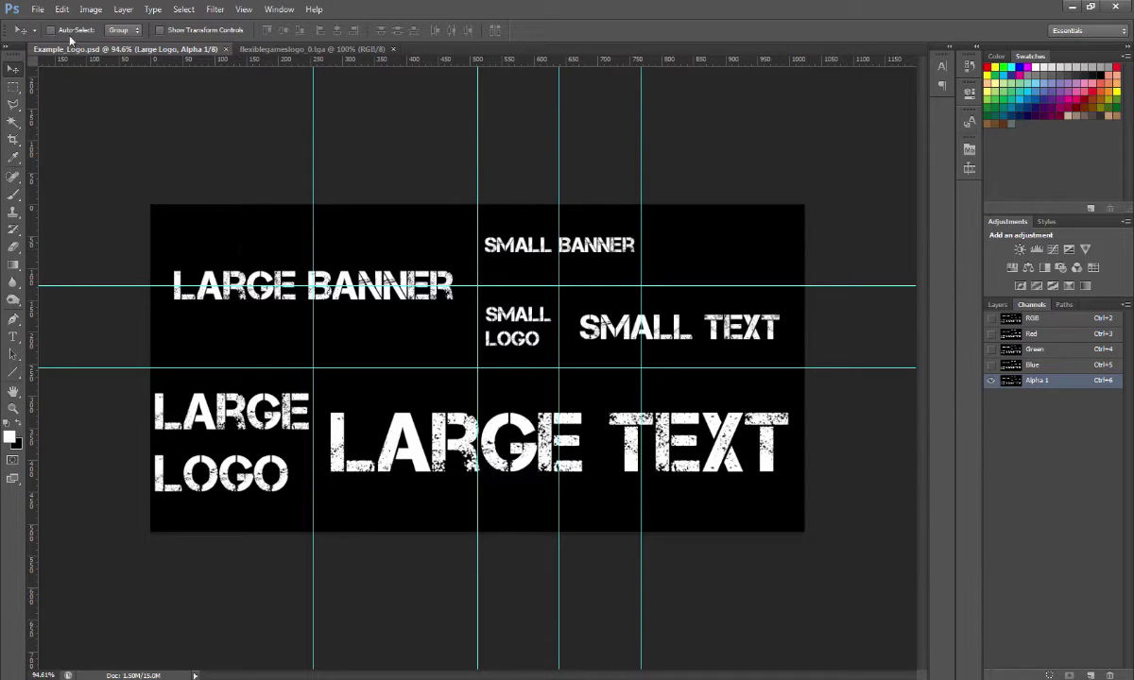
- Save a copy as Example_Logo.tga in Targa format at 32 bits/pixel
left_click(38, 10)
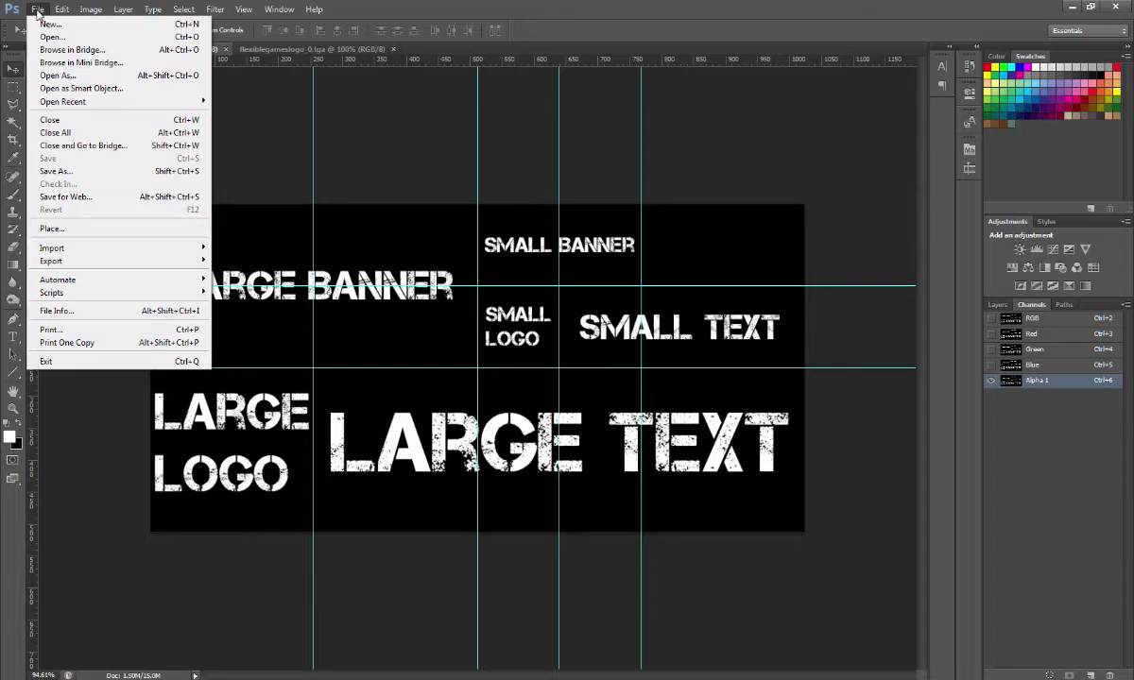
left_click(83, 171)
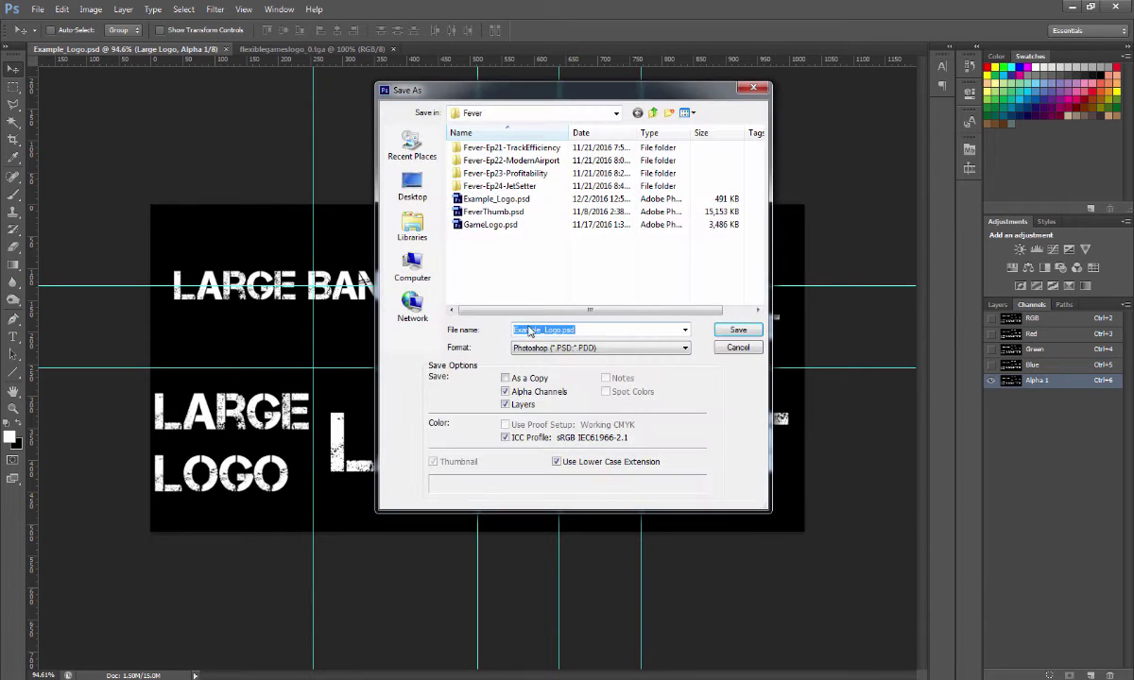
left_click(561, 348)
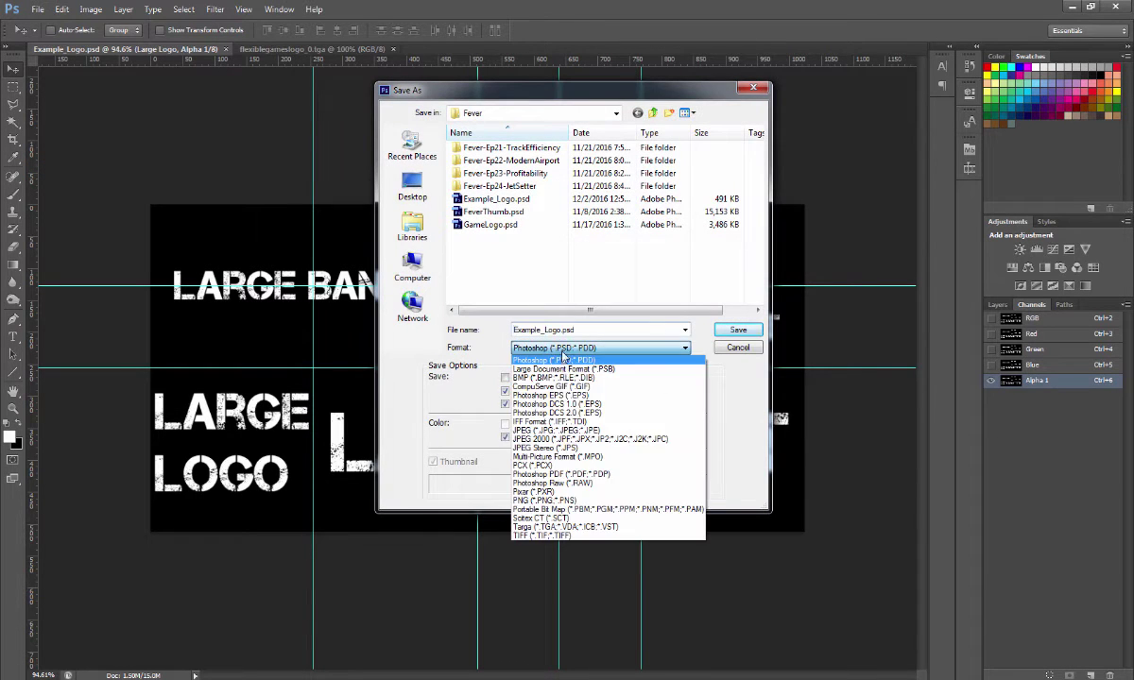
left_click(539, 527)
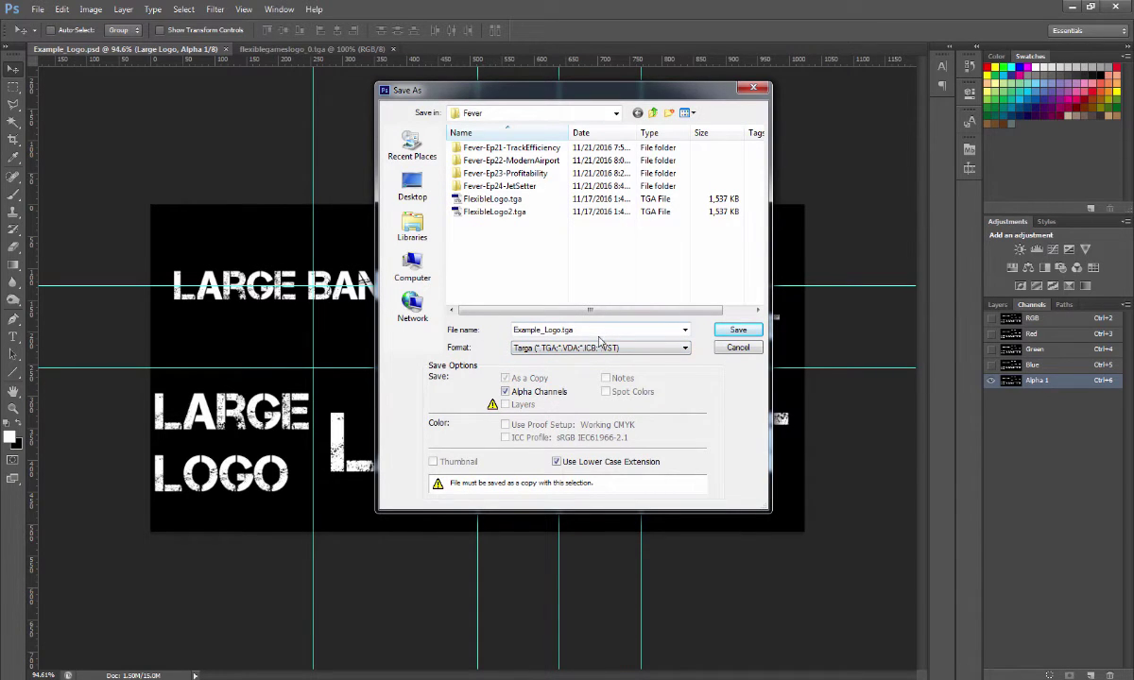
left_click(739, 332)
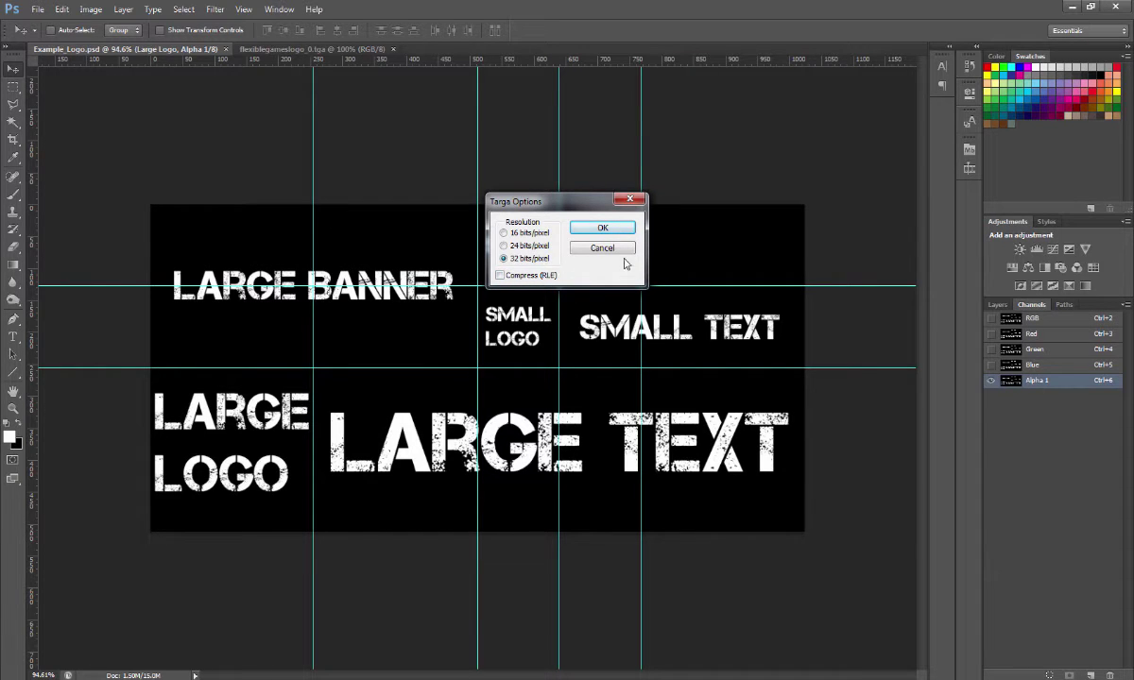
left_click(581, 227)
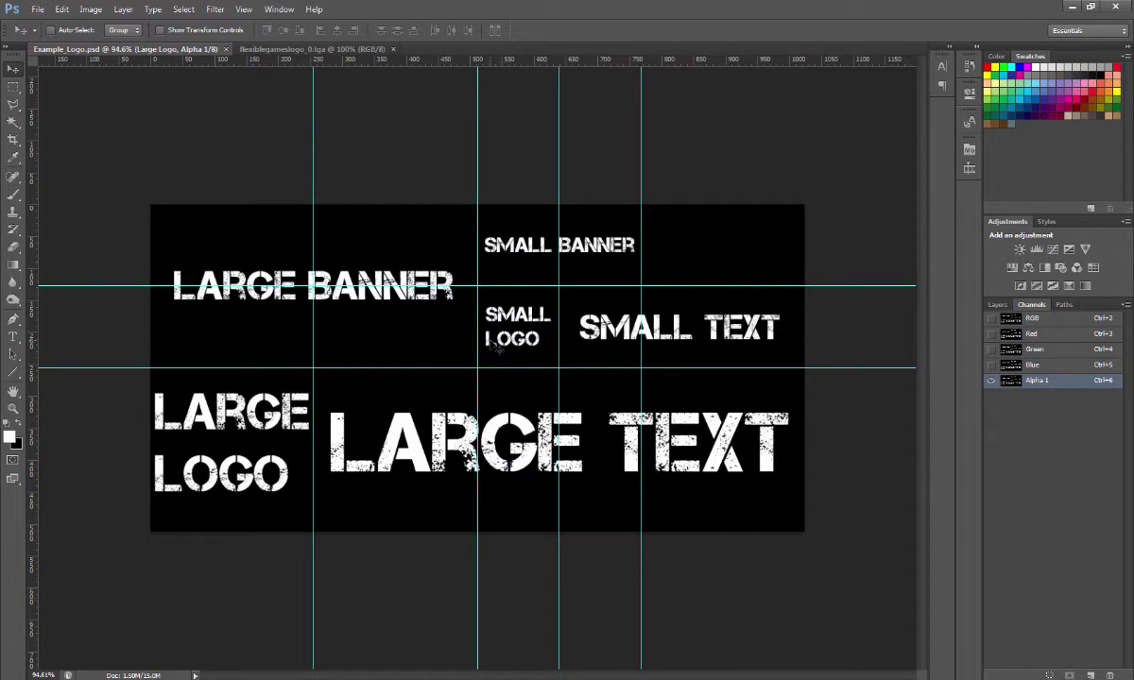
- Open Transport Fever's res\textures\logo folder and select flexiblegameslogo_0.tga to view its details
key("alt+Tab")
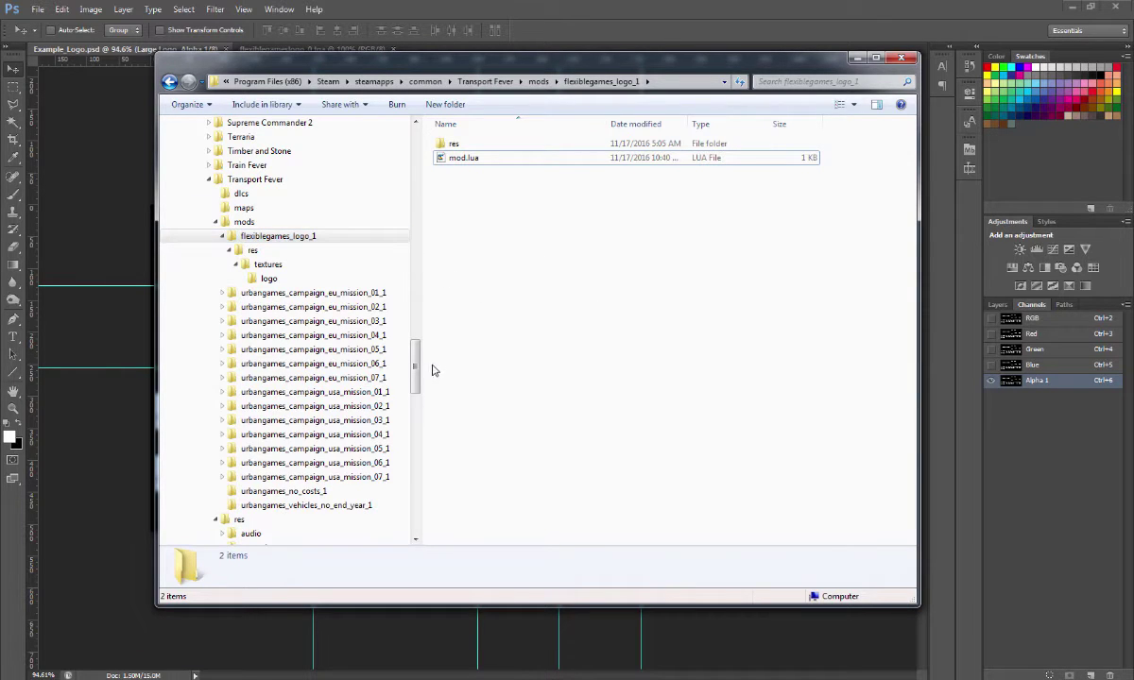
scroll(414, 361, "down", 8)
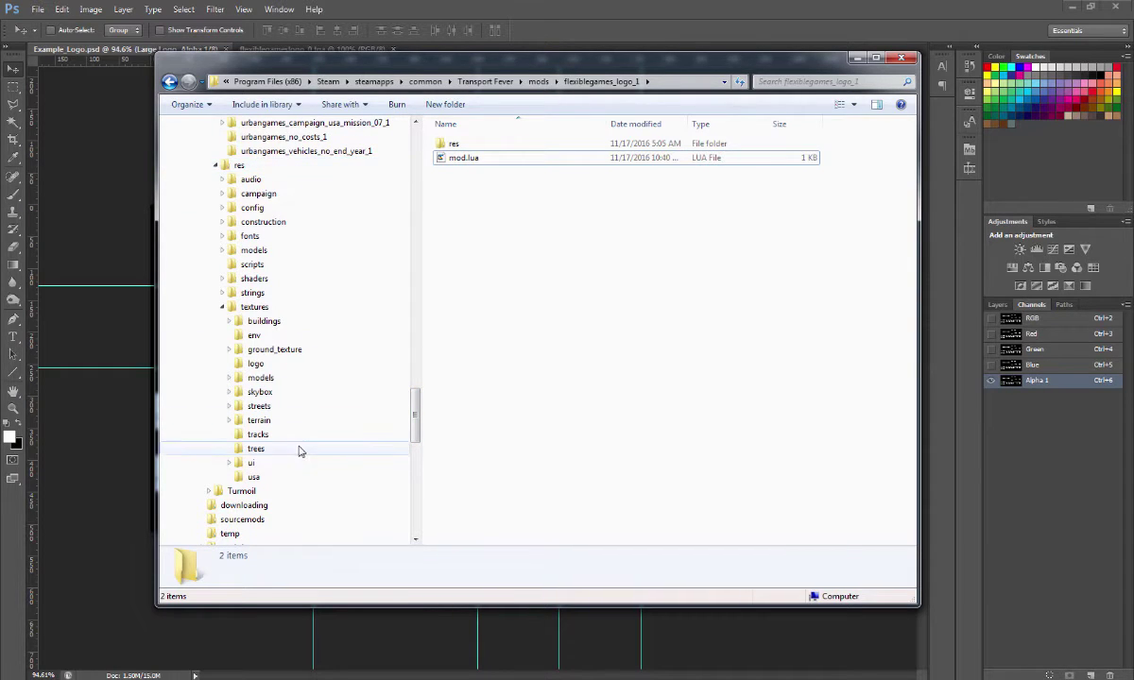
left_click(290, 365)
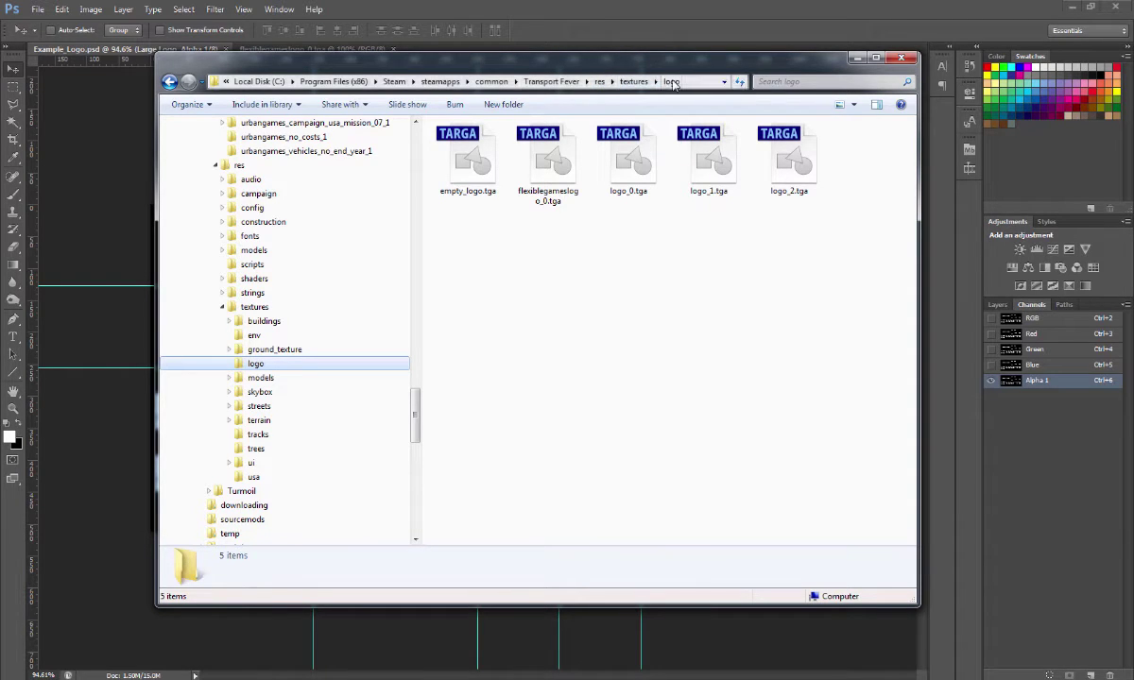
left_click(567, 188)
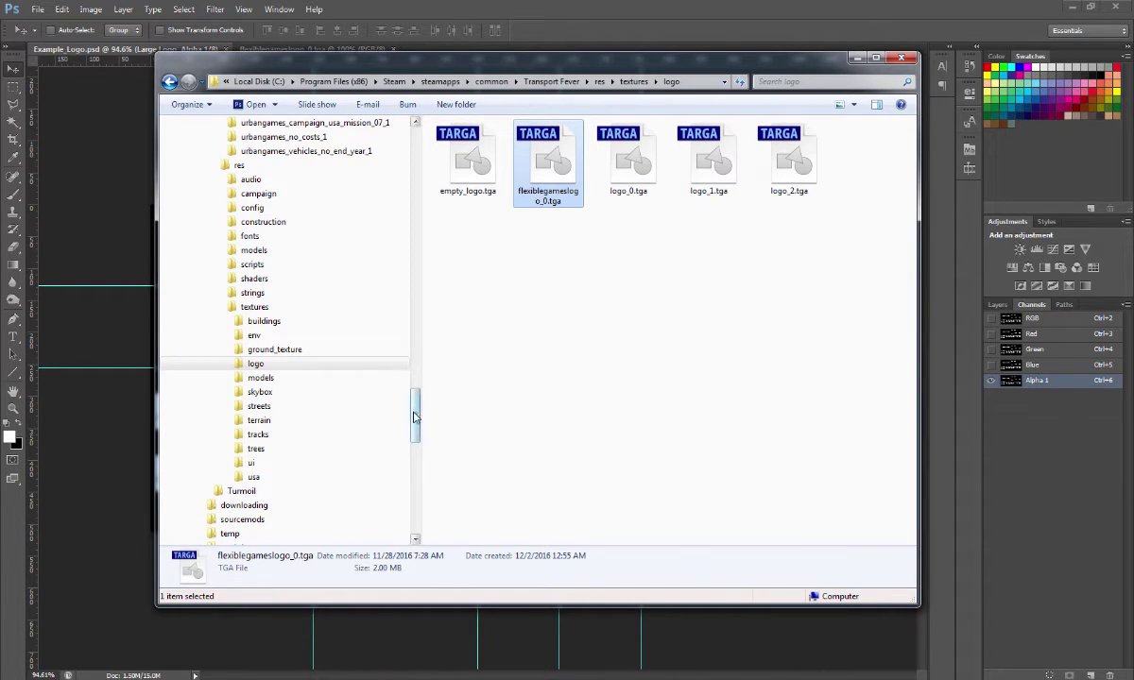
left_click_drag(417, 423, 428, 367)
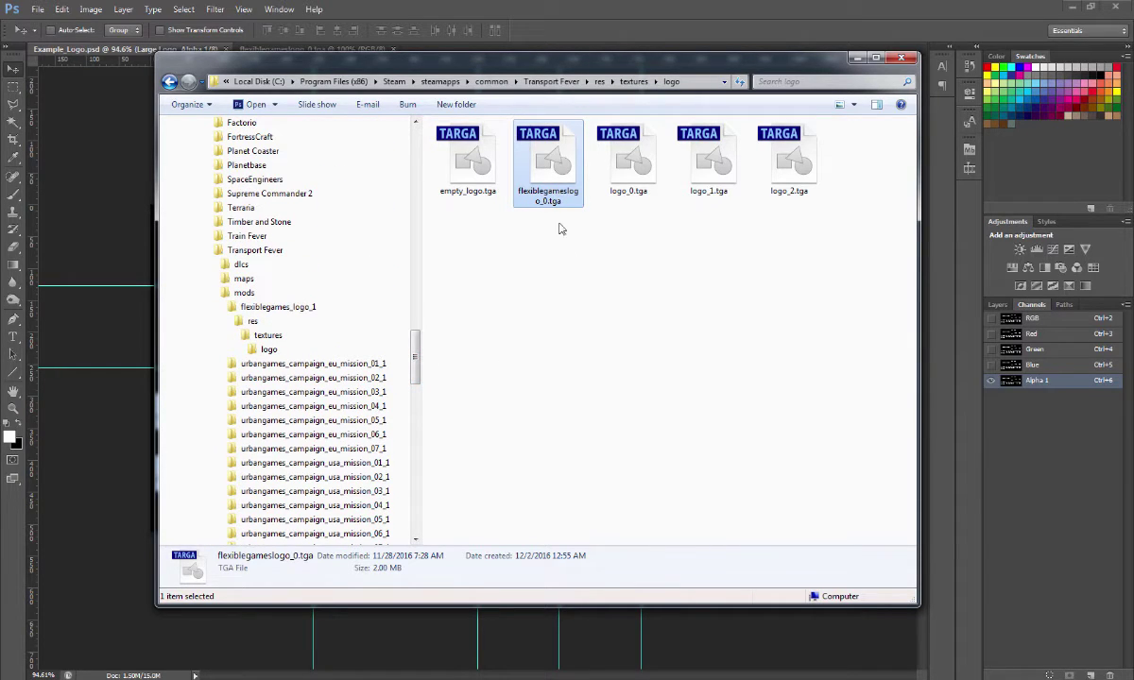
- Browse into the flexiblegames_logo_1 mod's res\textures\logo folder and select its flexiblegameslogo_0.tga
left_click(298, 295)
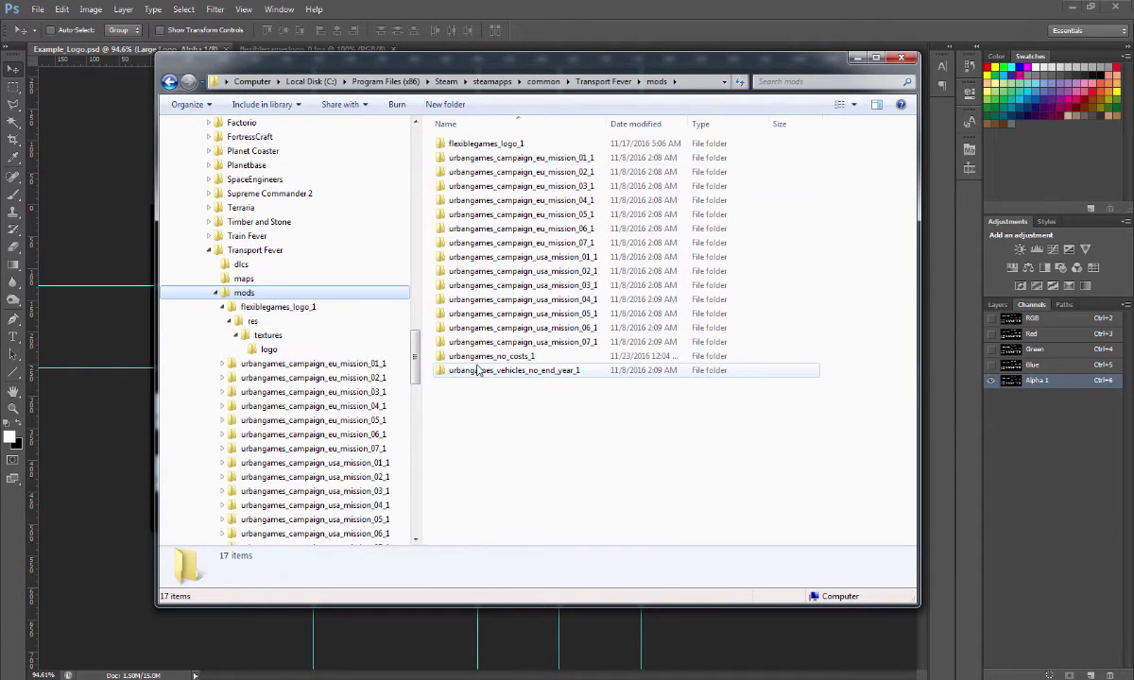
left_click(481, 144)
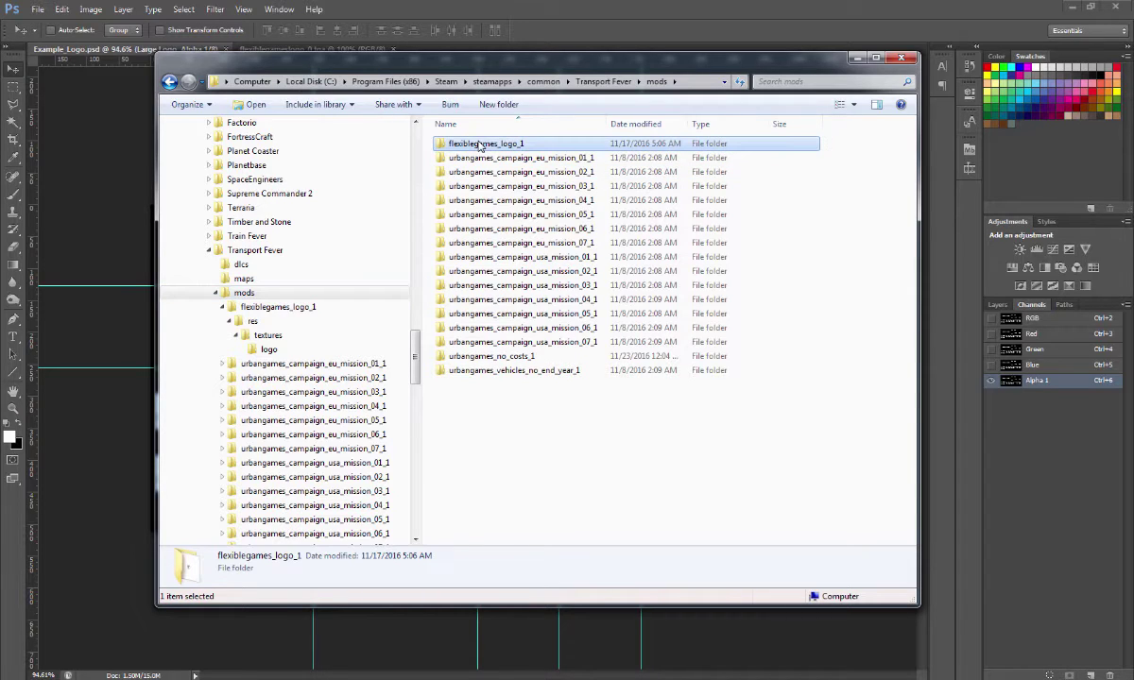
double_click(480, 144)
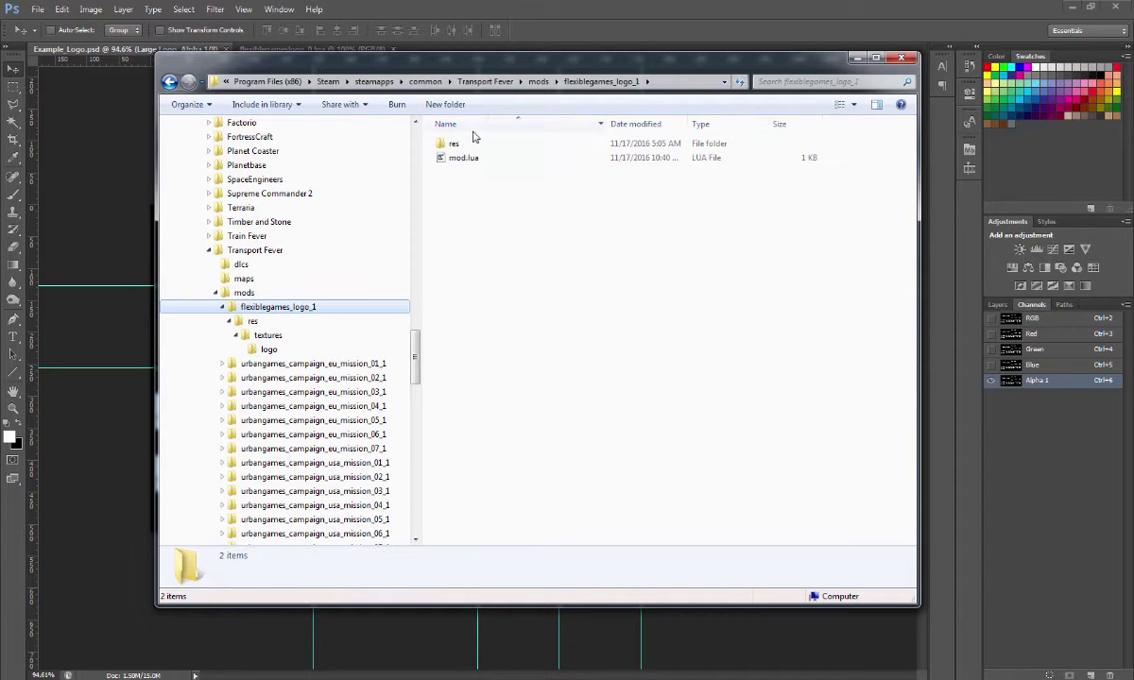
double_click(455, 145)
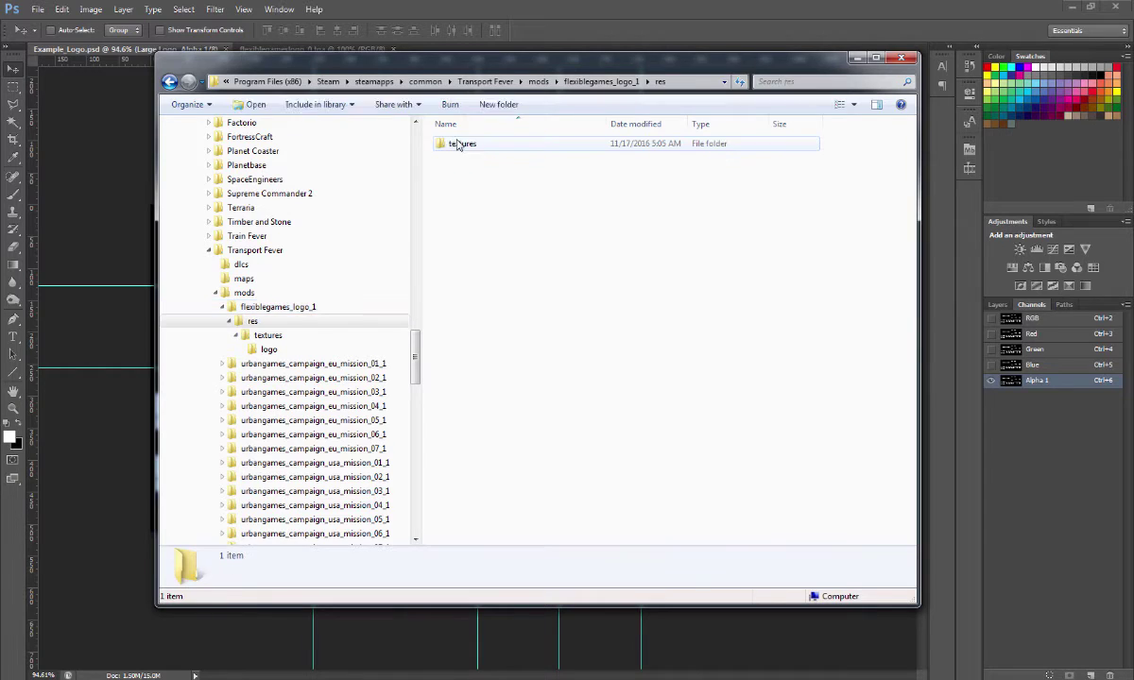
double_click(474, 147)
double_click(463, 144)
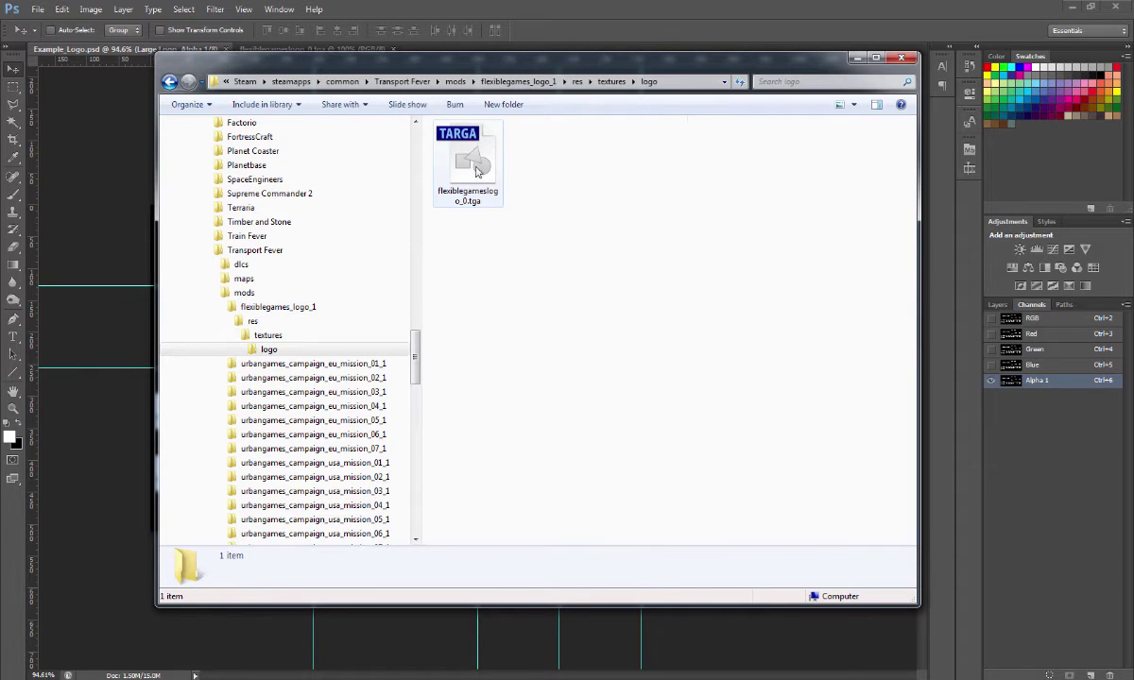
left_click(468, 159)
- Go back up to the flexiblegames_logo_1 folder and select mod.lua
left_click(317, 322)
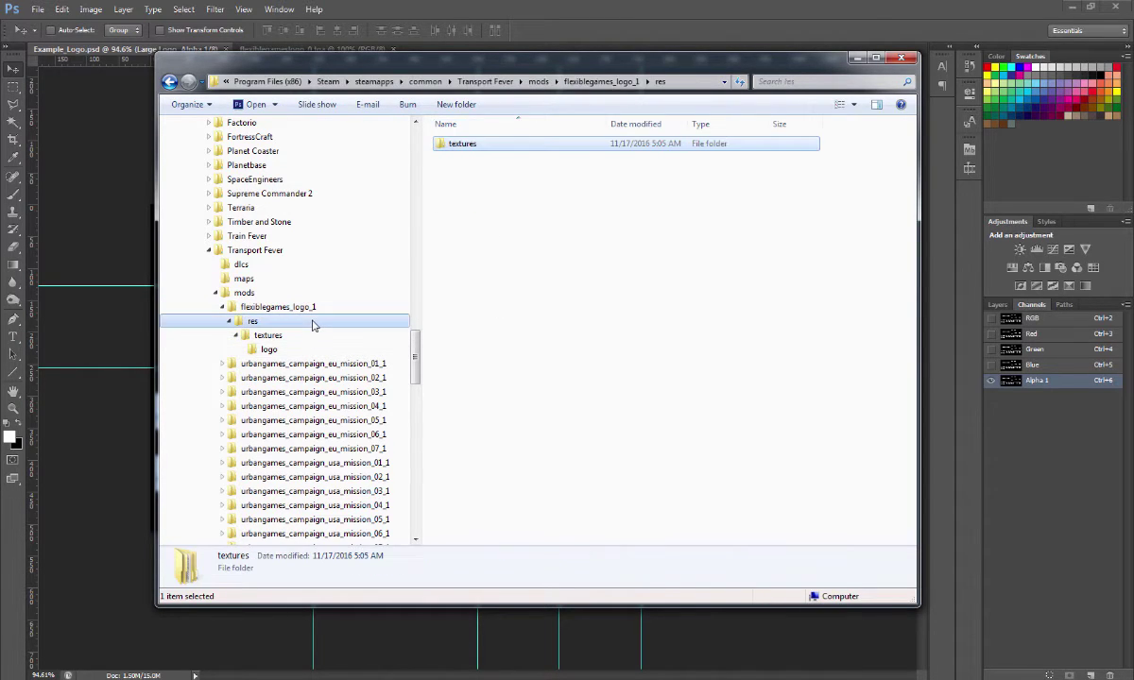
left_click(332, 306)
left_click(460, 160)
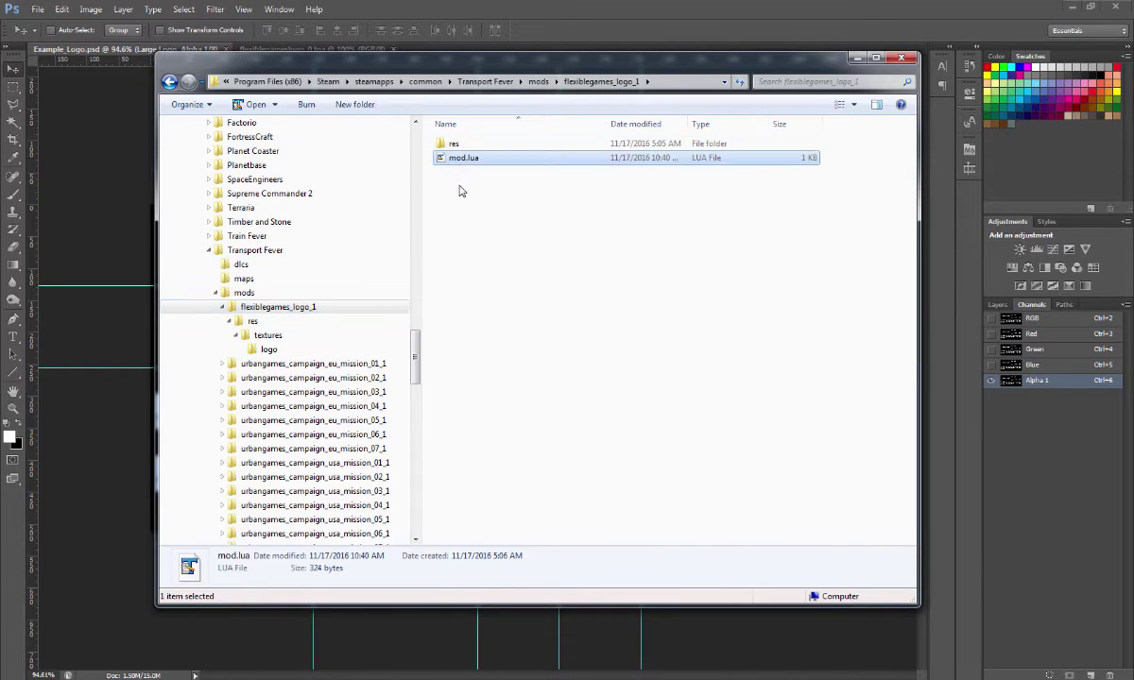
- Open mod.lua in Notepad++ via its context menu, review the settings, then close it
right_click(459, 163)
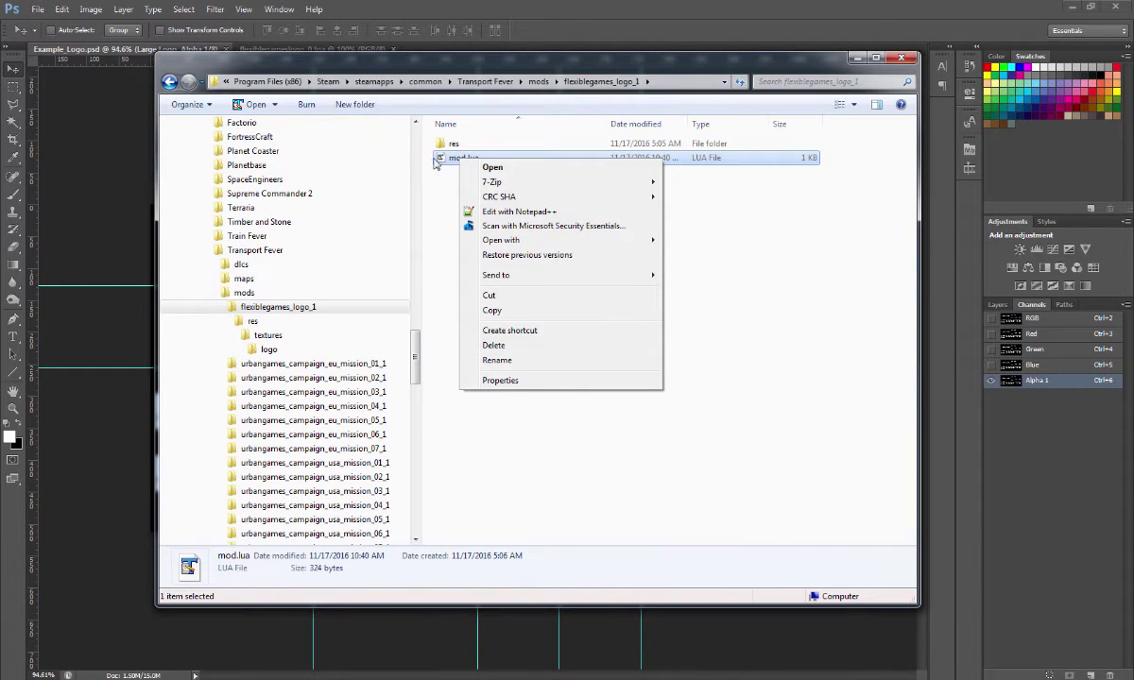
left_click(506, 219)
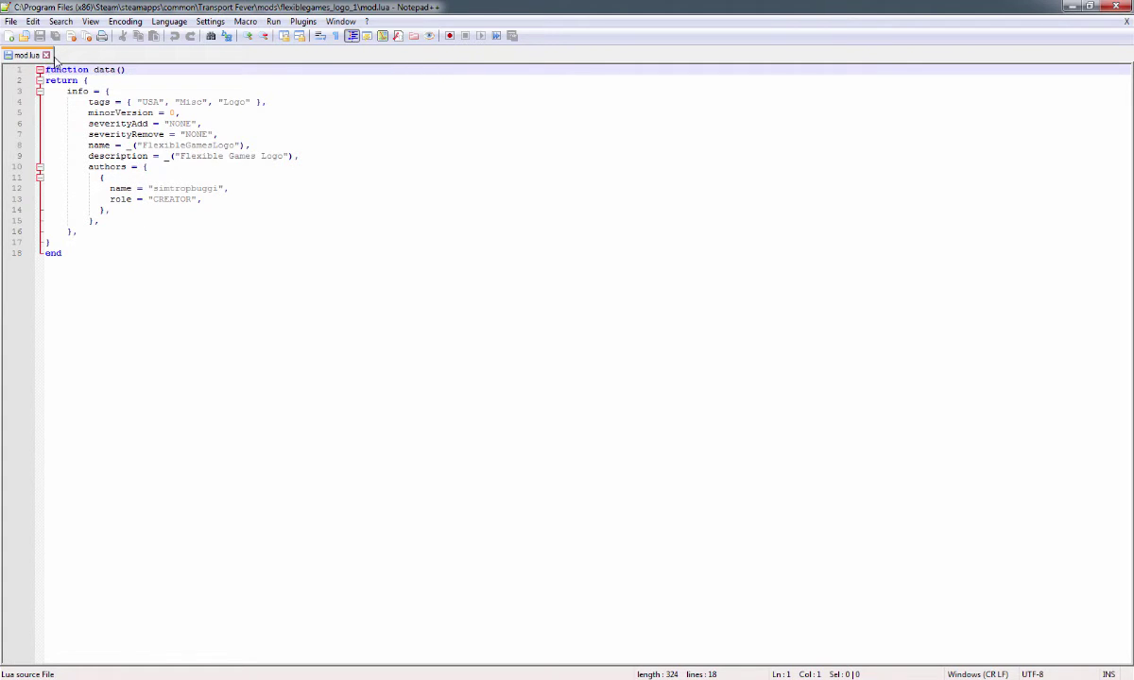
left_click(45, 54)
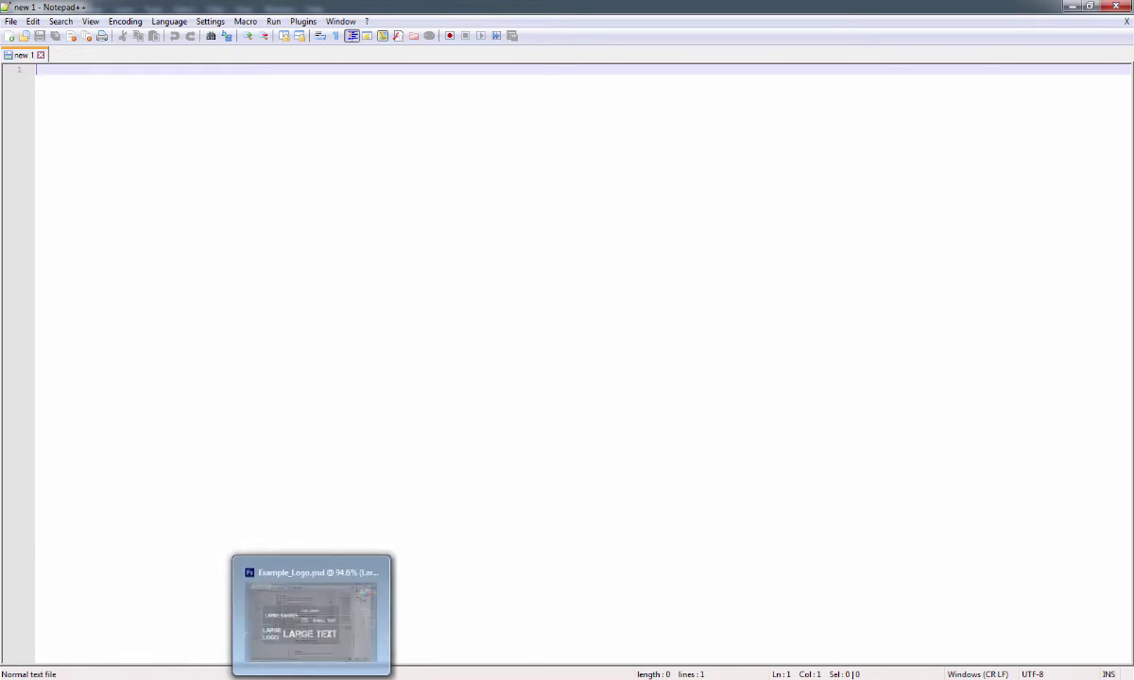
- Return to Photoshop and view the flexiblegameslogo_0.tga logo sheet with its Alpha 1 channel
left_click(312, 615)
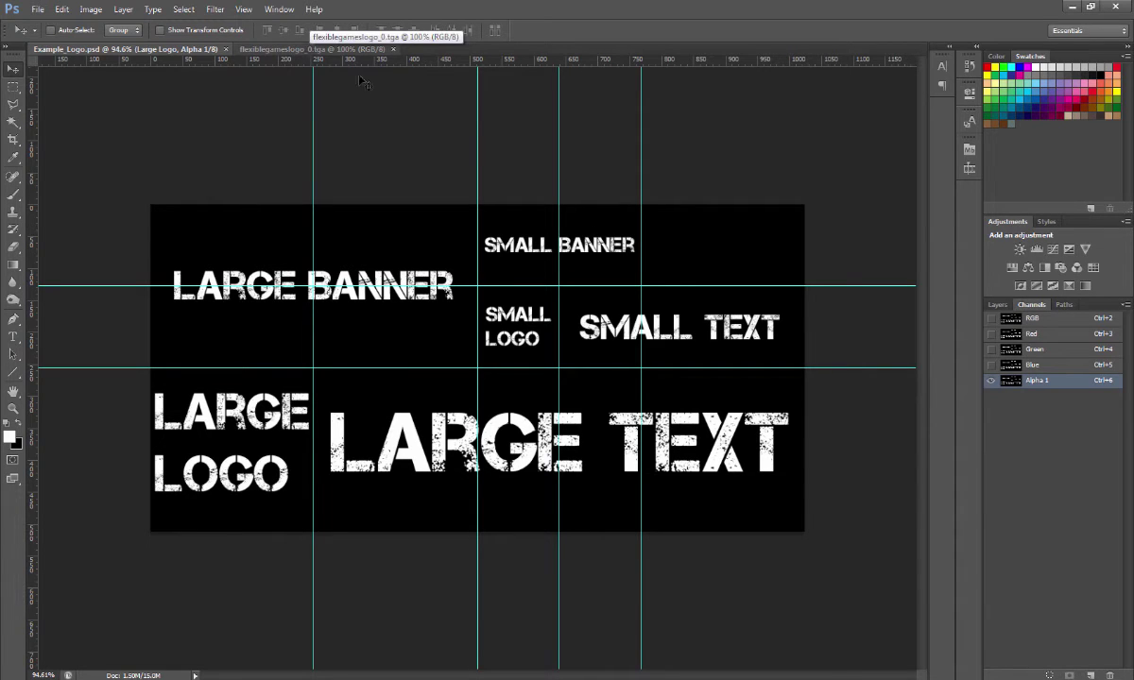
left_click(323, 48)
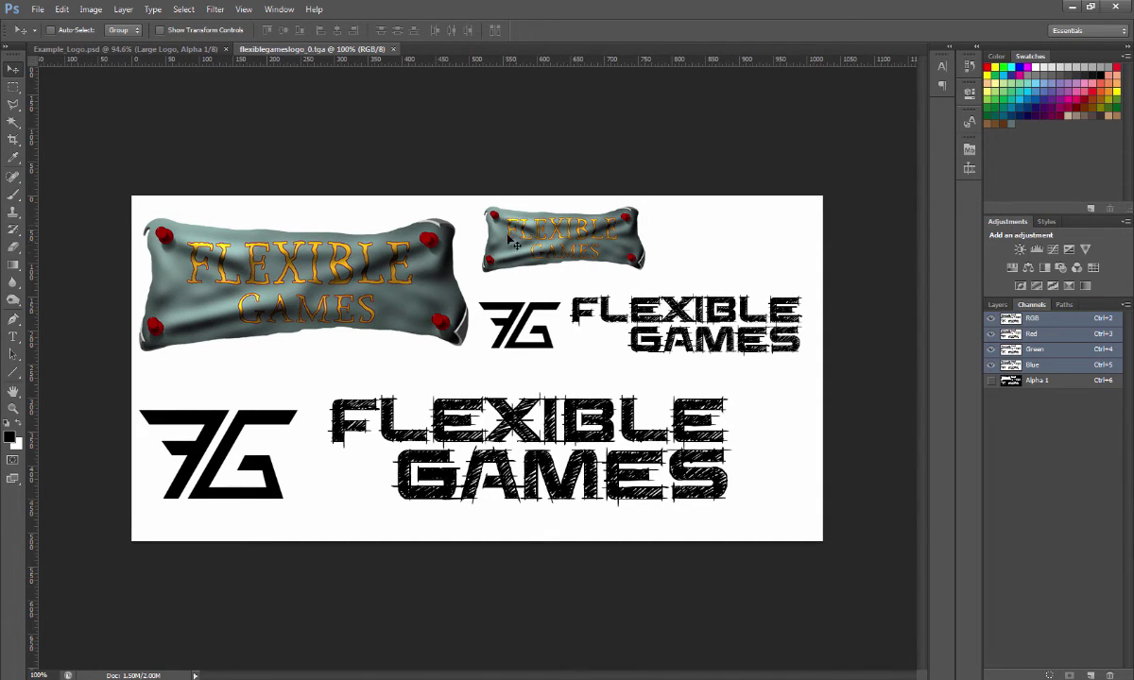
- Go back to the Example_Logo.psd template, then switch to the running Transport Fever game
left_click(169, 50)
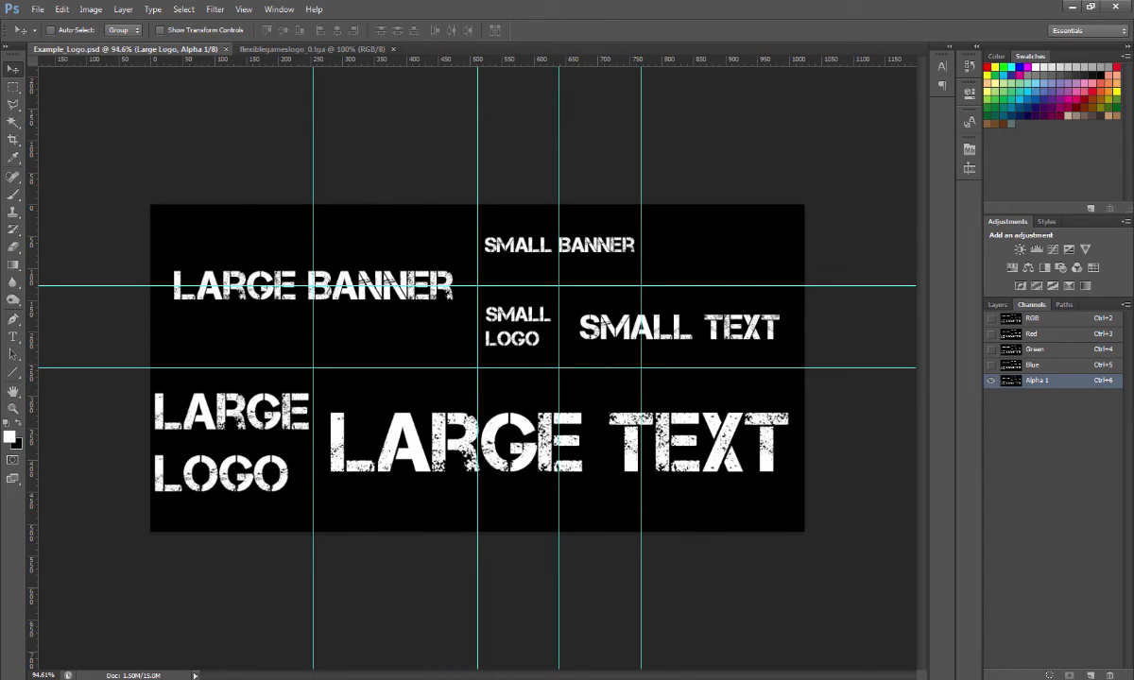
mouse_move(436, 679)
left_click(436, 614)
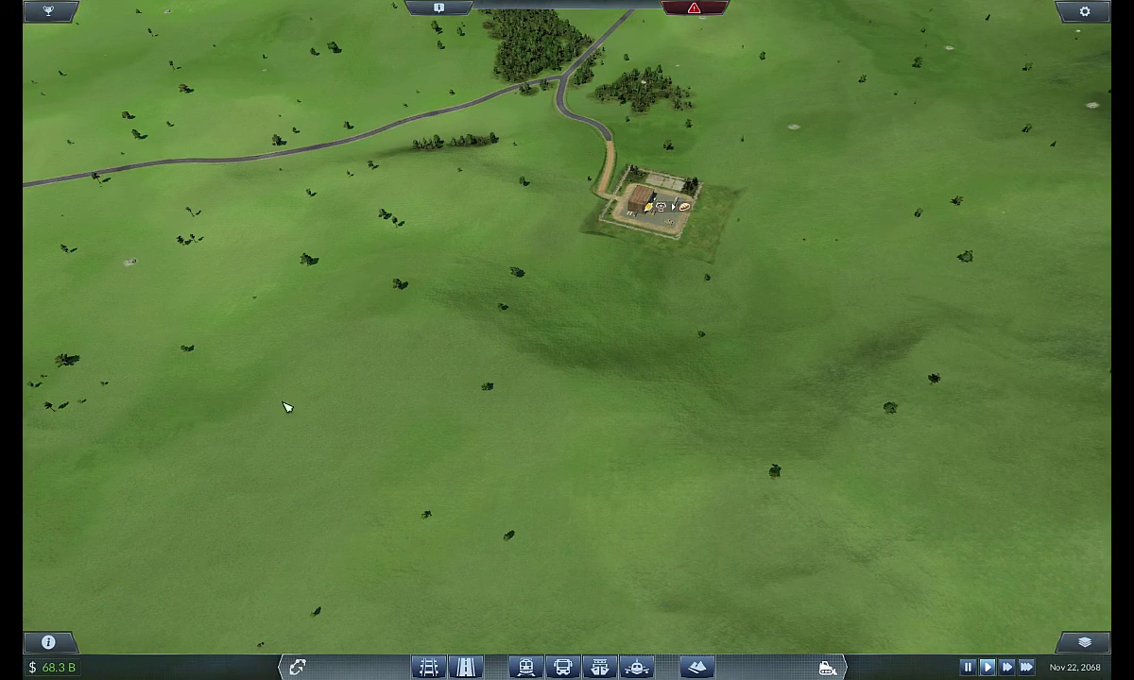
- Show the Company window's Logo tab and scroll through the available logos, Flexible Games selected
left_click(59, 667)
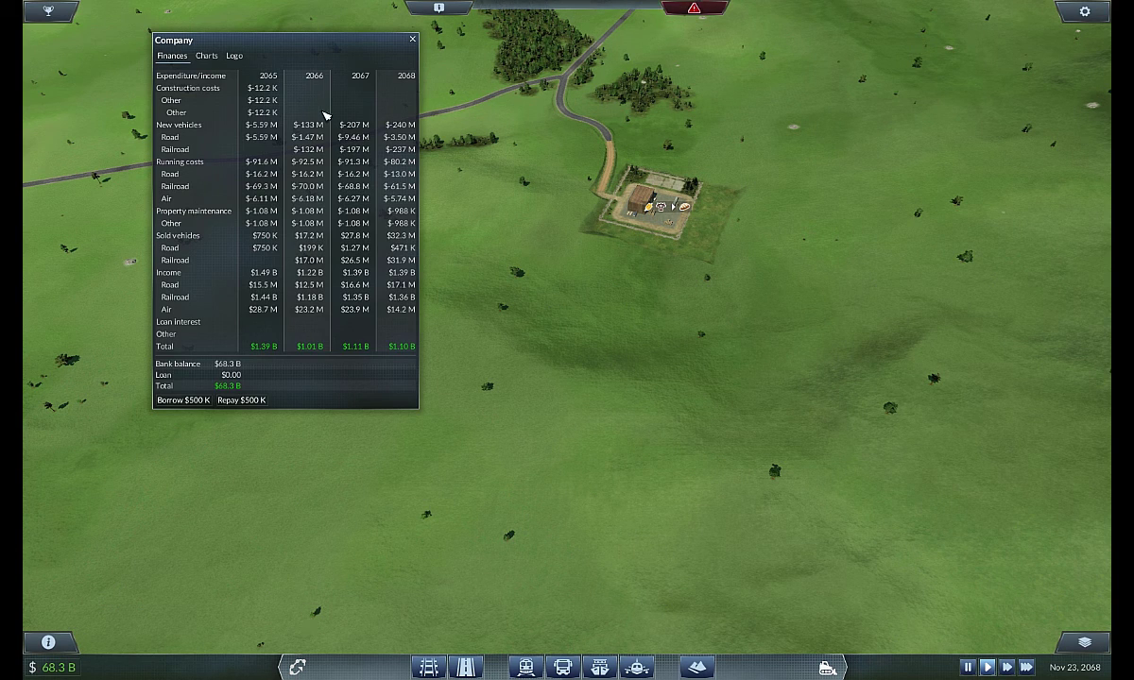
left_click(235, 56)
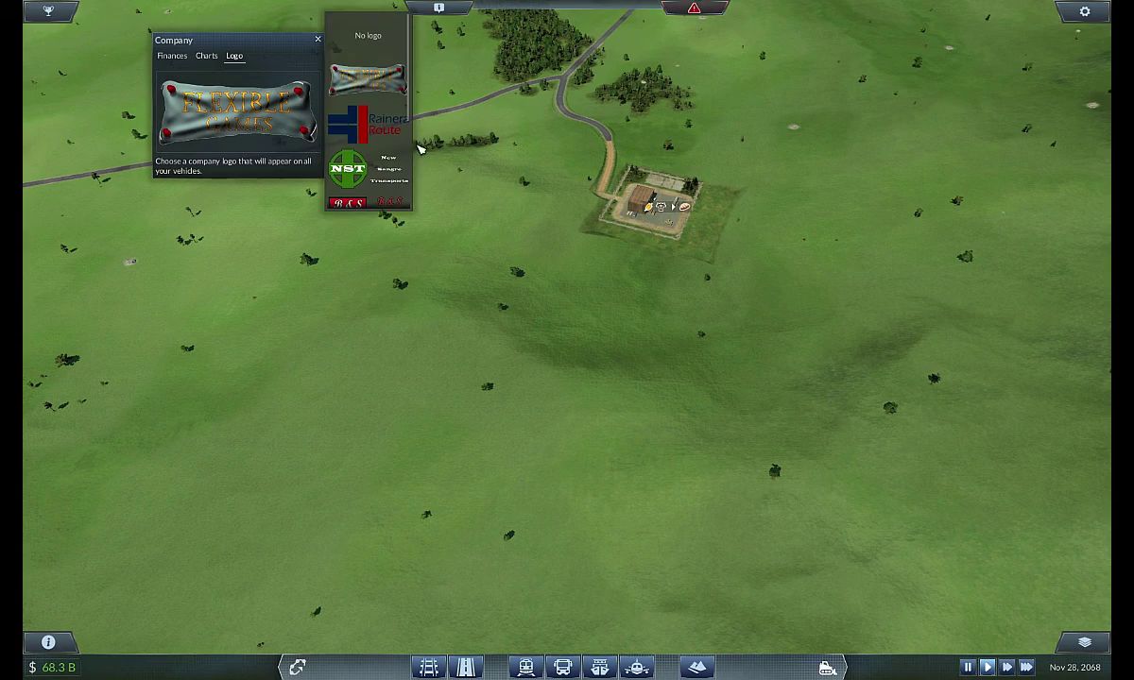
scroll(420, 149, "down", 5)
scroll(393, 161, "down", 5)
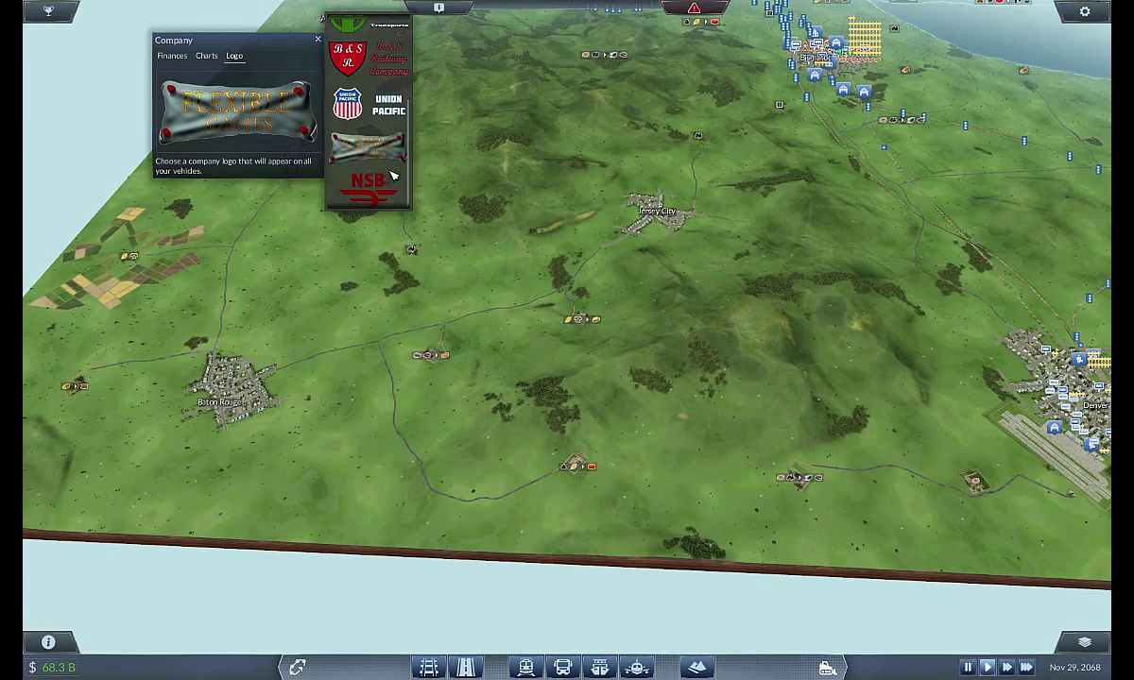
- Keep Flexible Games as the logo and zoom in on the airliner showing FLEXIBLE GAMES
left_click(382, 150)
scroll(451, 228, "up", 5)
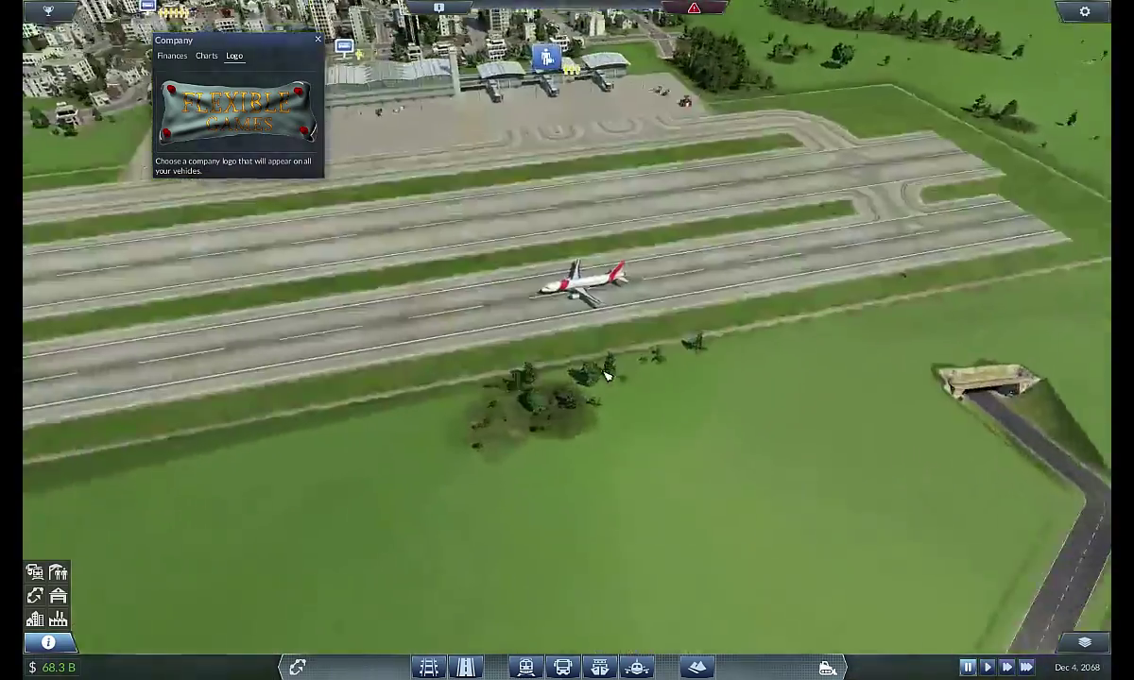
scroll(605, 377, "up", 5)
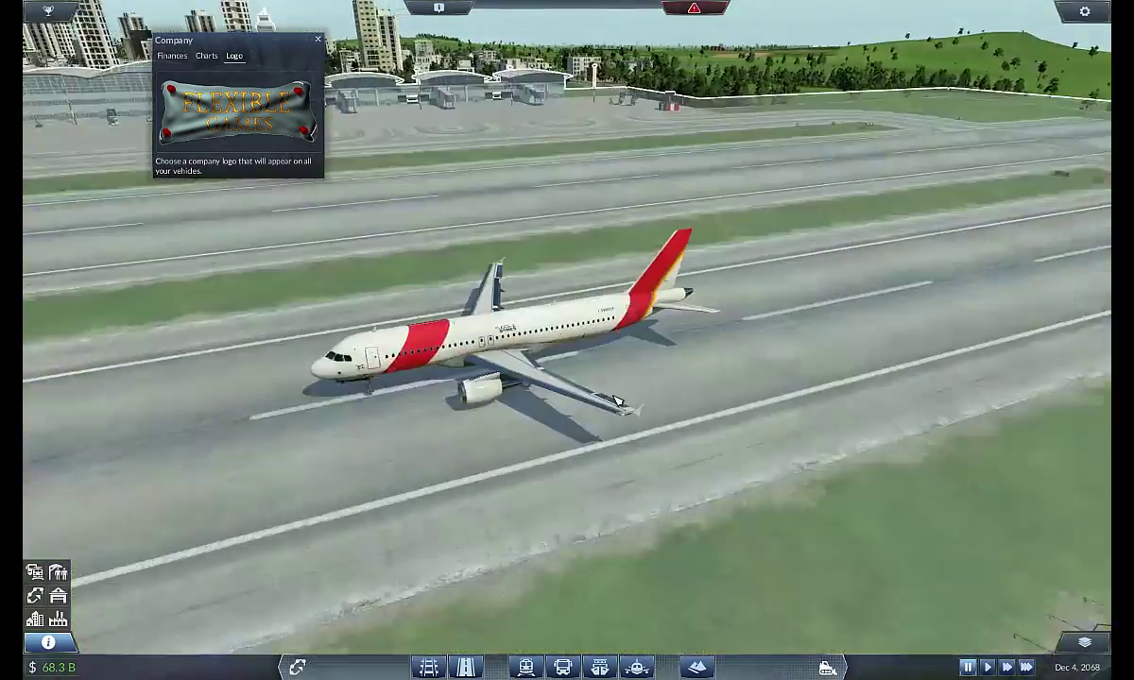
scroll(616, 401, "up", 4)
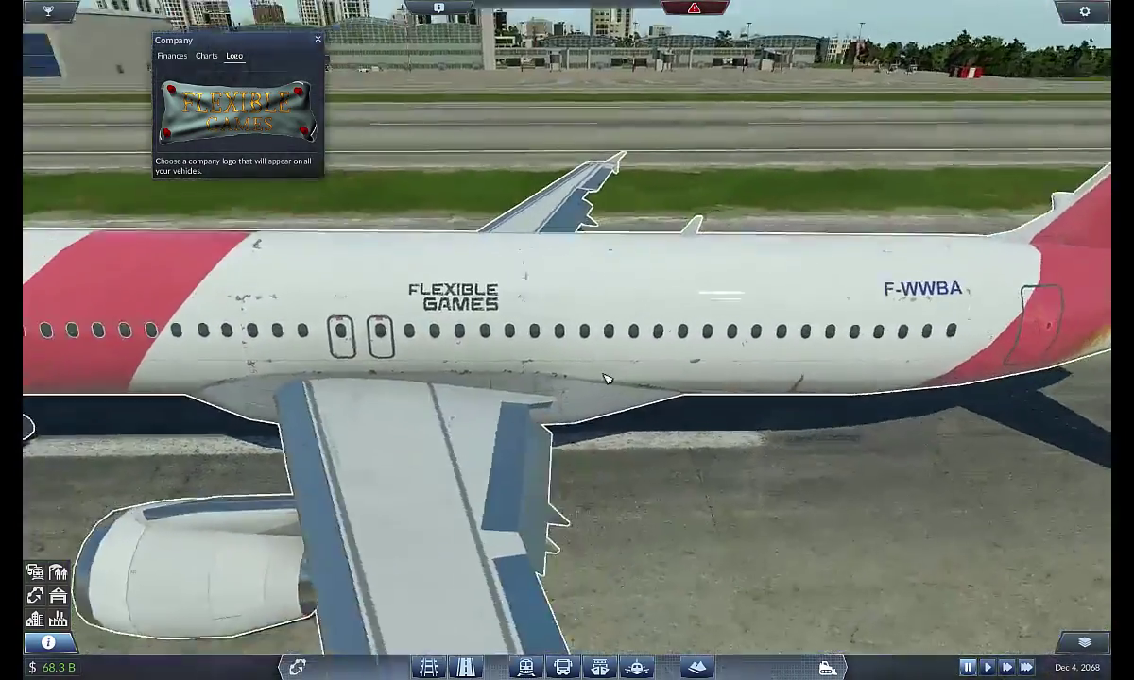